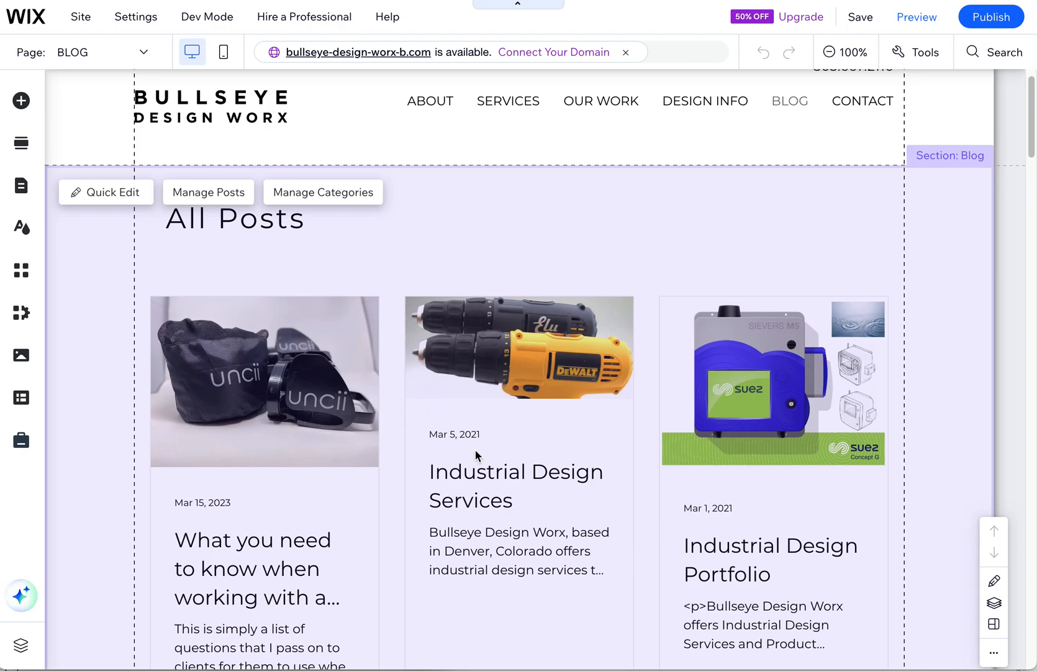
Step: Go to the BLOG page and open the list of published blog posts in the dashboard
click(570, 426)
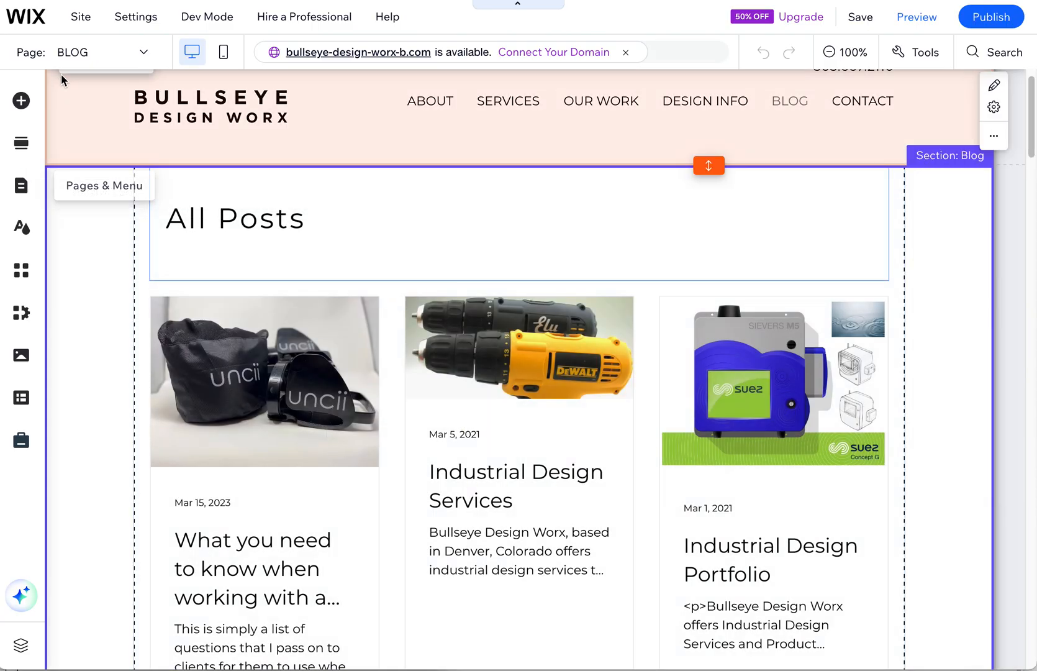
click(80, 54)
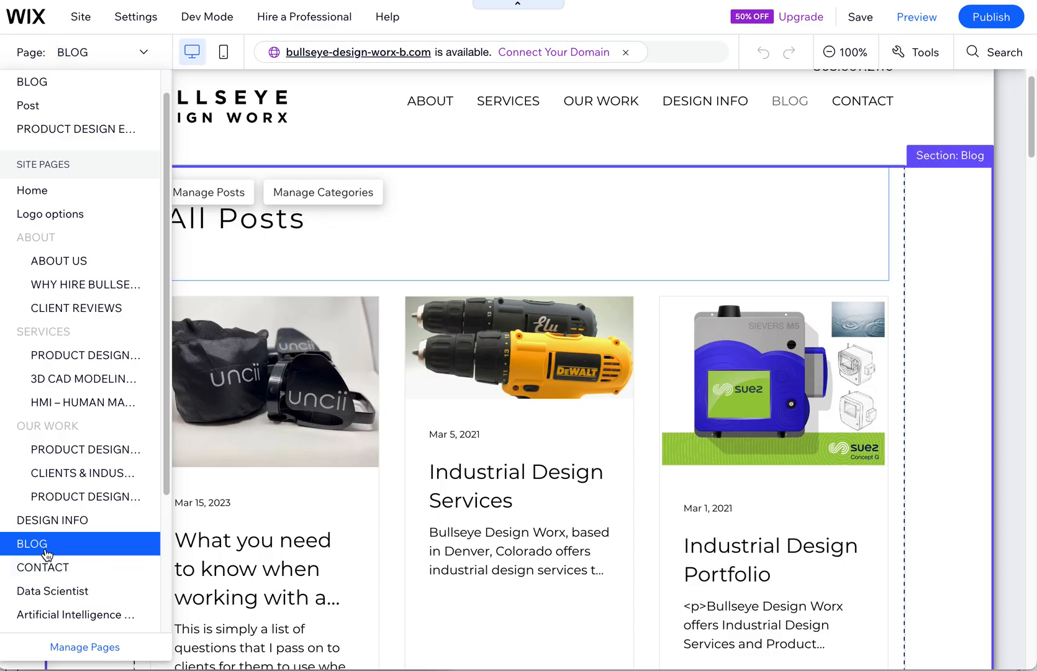
click(46, 544)
click(354, 473)
click(363, 470)
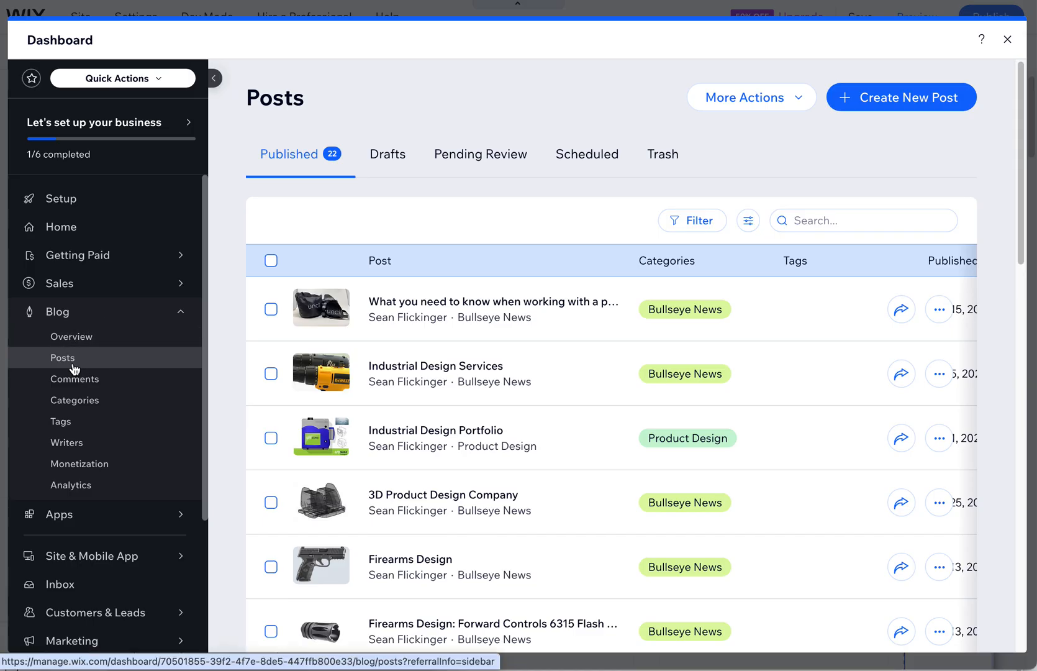
Step: Open the "3D Design Service" post from the published posts for editing
mouse_move(493, 304)
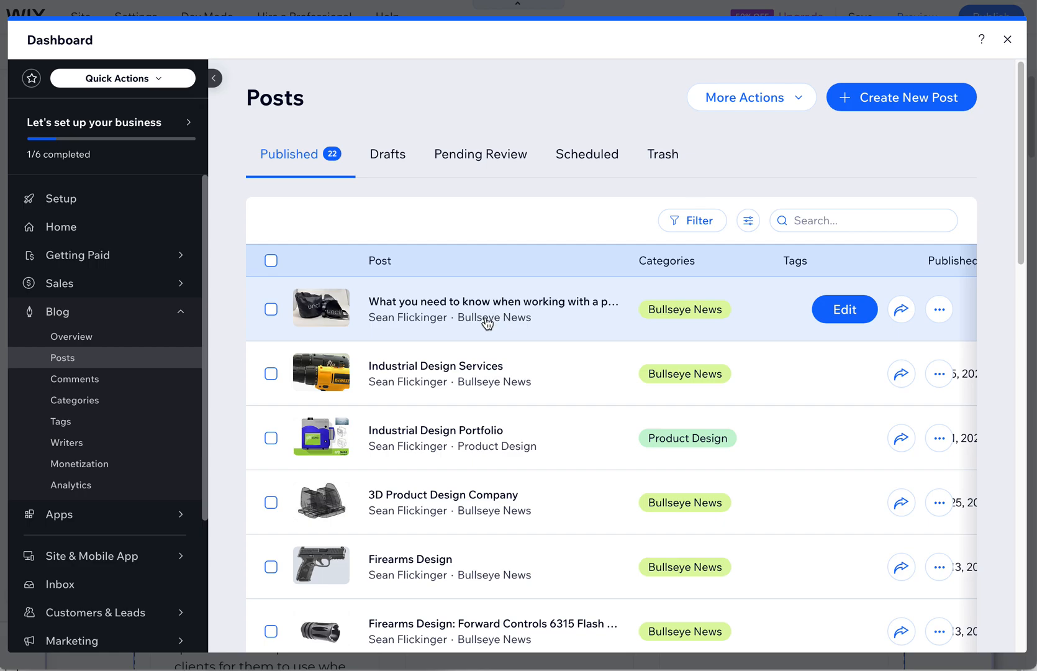
scroll(470, 331, down, 5)
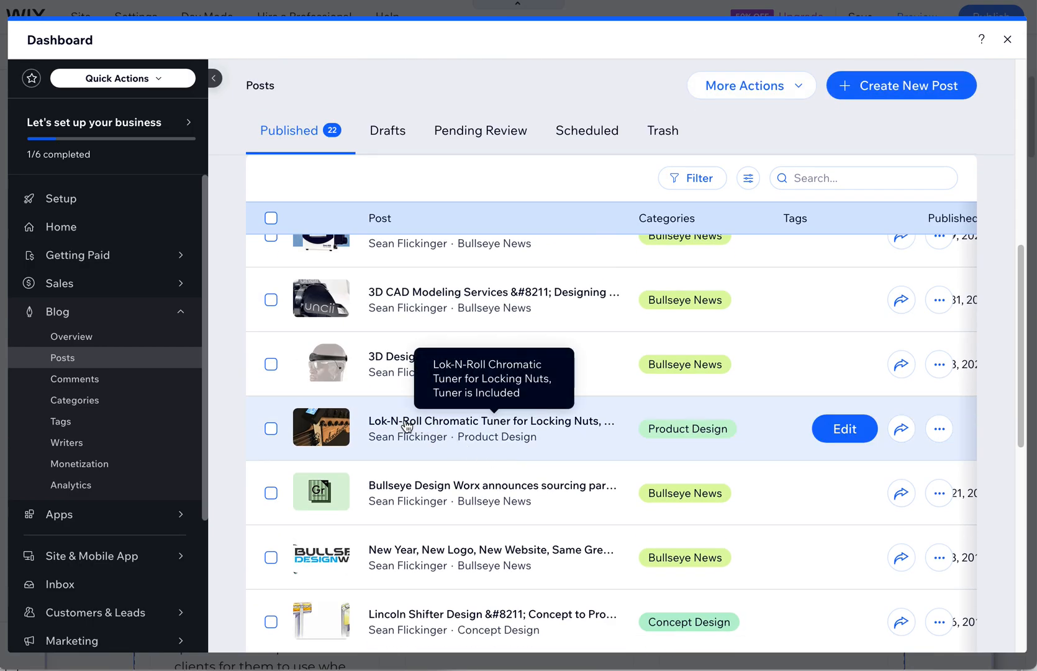
click(383, 364)
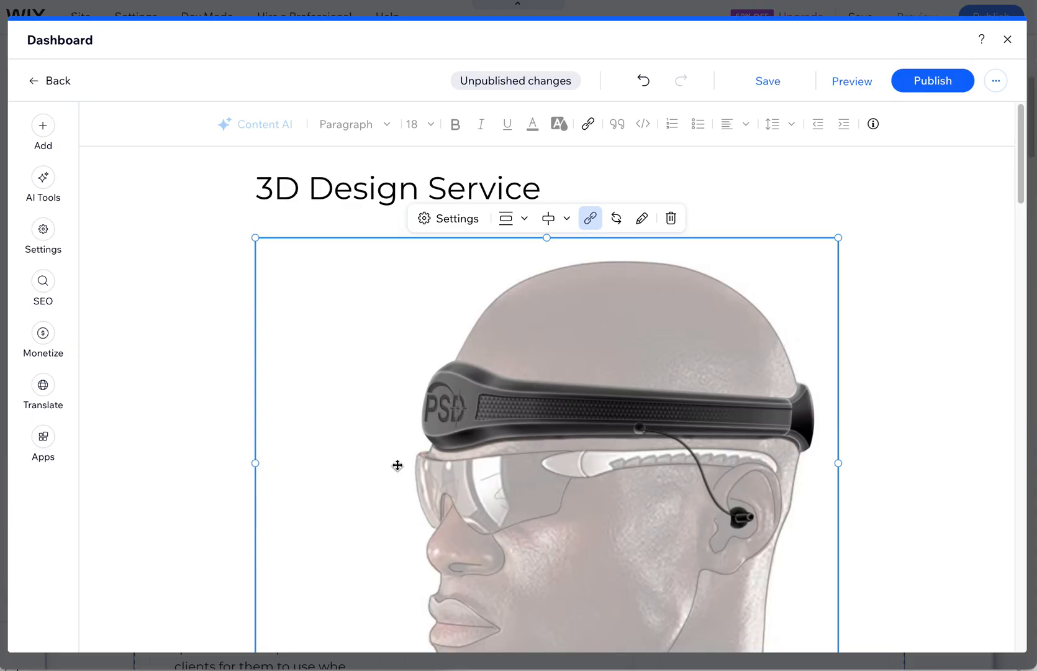
scroll(399, 466, down, 3)
scroll(405, 472, up, 3)
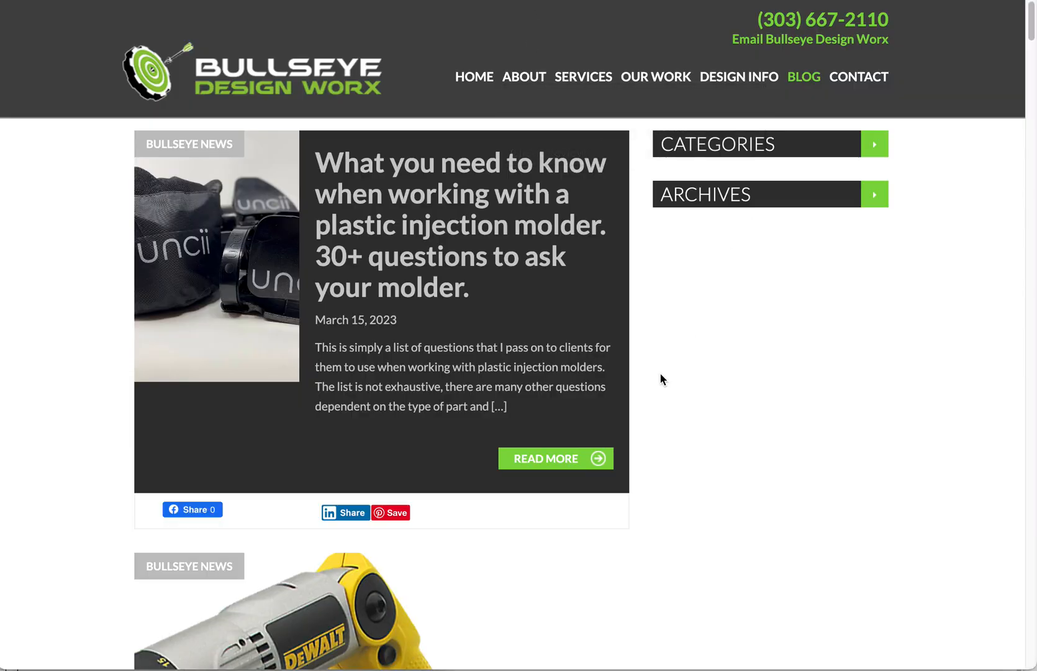
Step: Copy the post's title, find "3D Design Service" on the original website's blog and open that post
scroll(660, 378, down, 15)
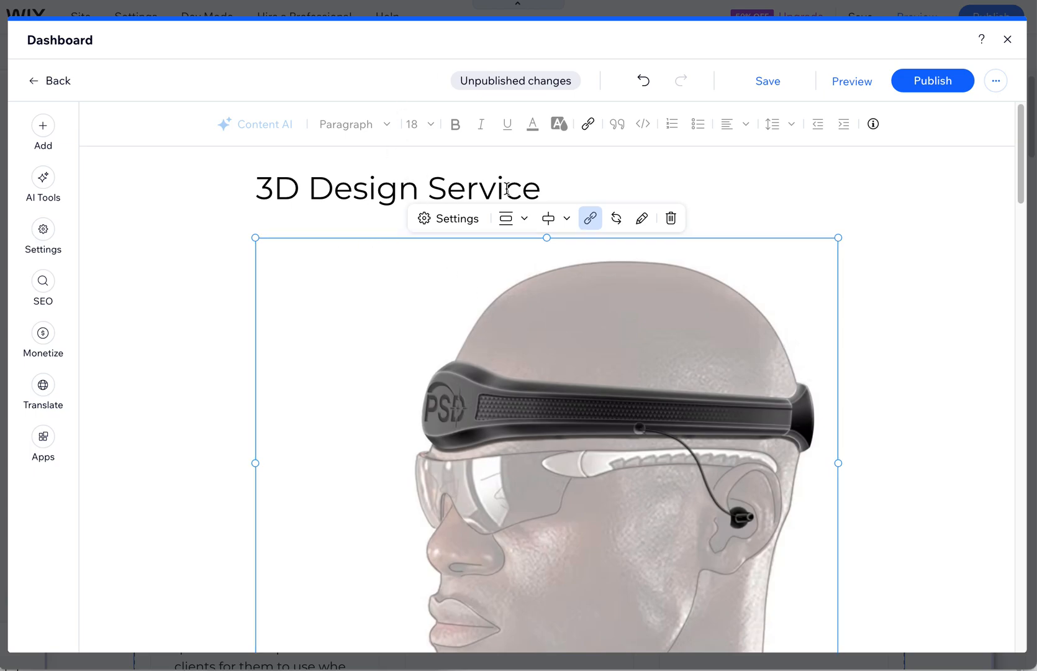
triple_click(501, 186)
key(ctrl+c)
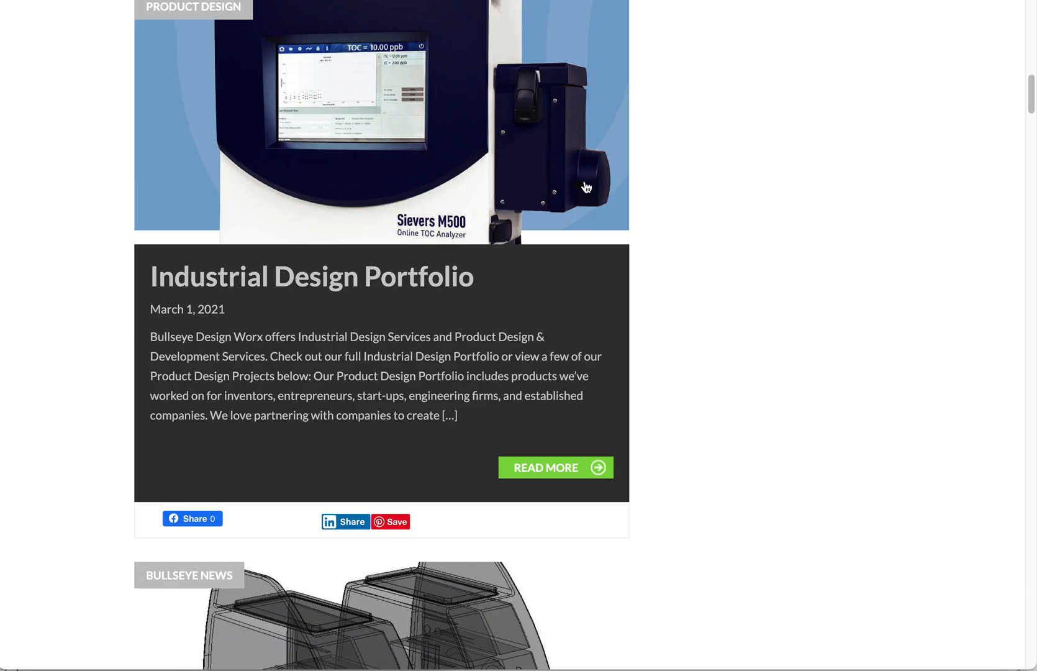
key(ctrl+f)
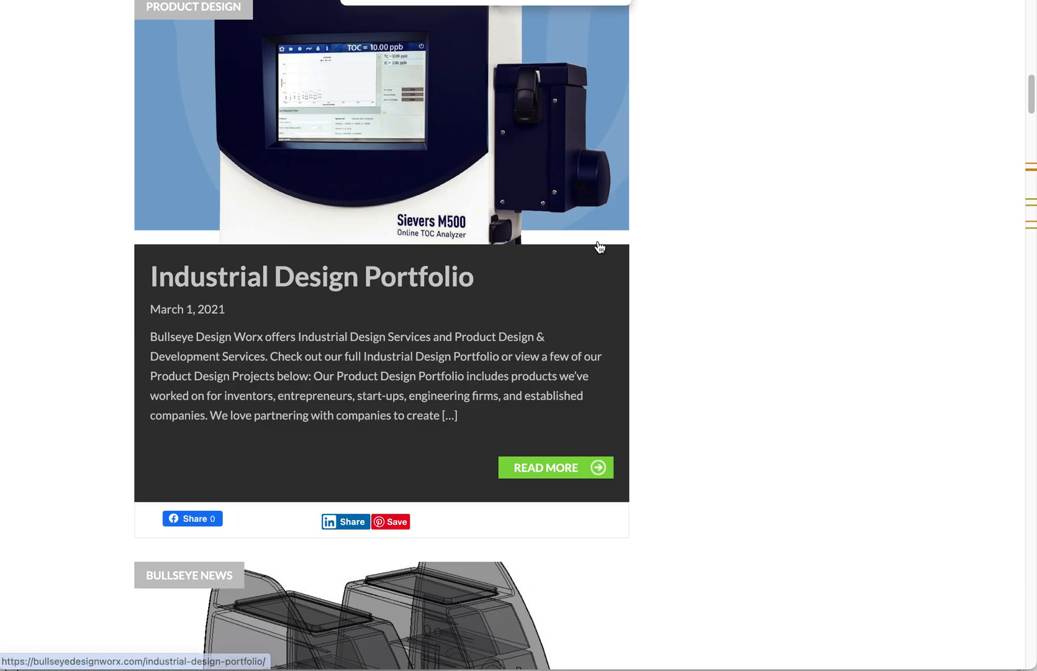
key(ctrl+v)
scroll(345, 434, down, 2)
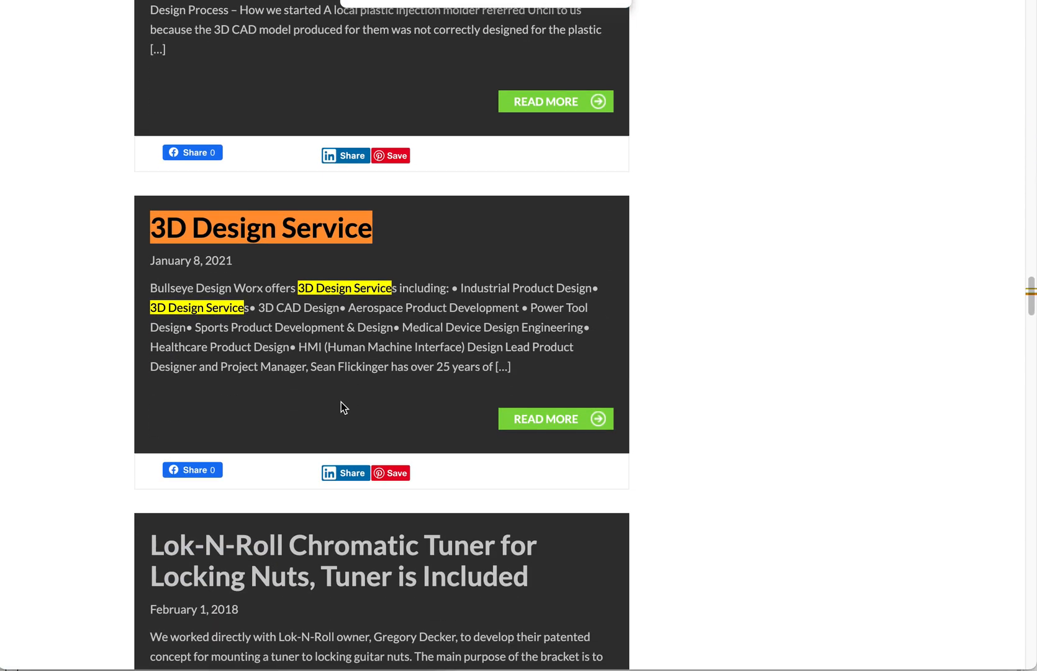
click(276, 227)
Step: Examine the original post's image and text layout, switch back to the Wix post editor and compare the migrated post
scroll(519, 446, down, 3)
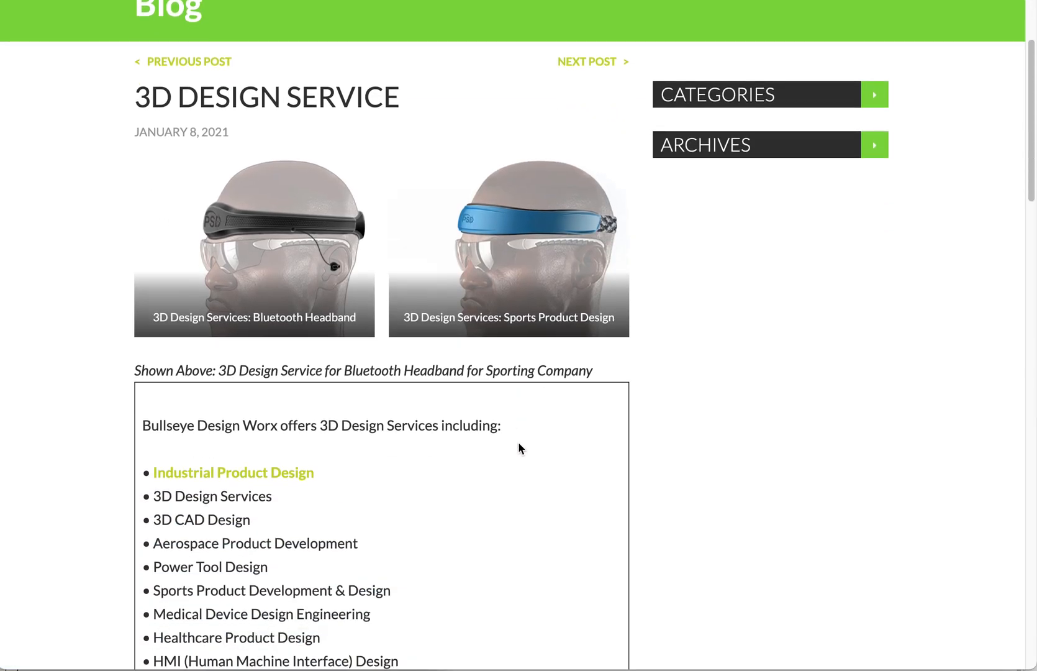
scroll(502, 439, down, 10)
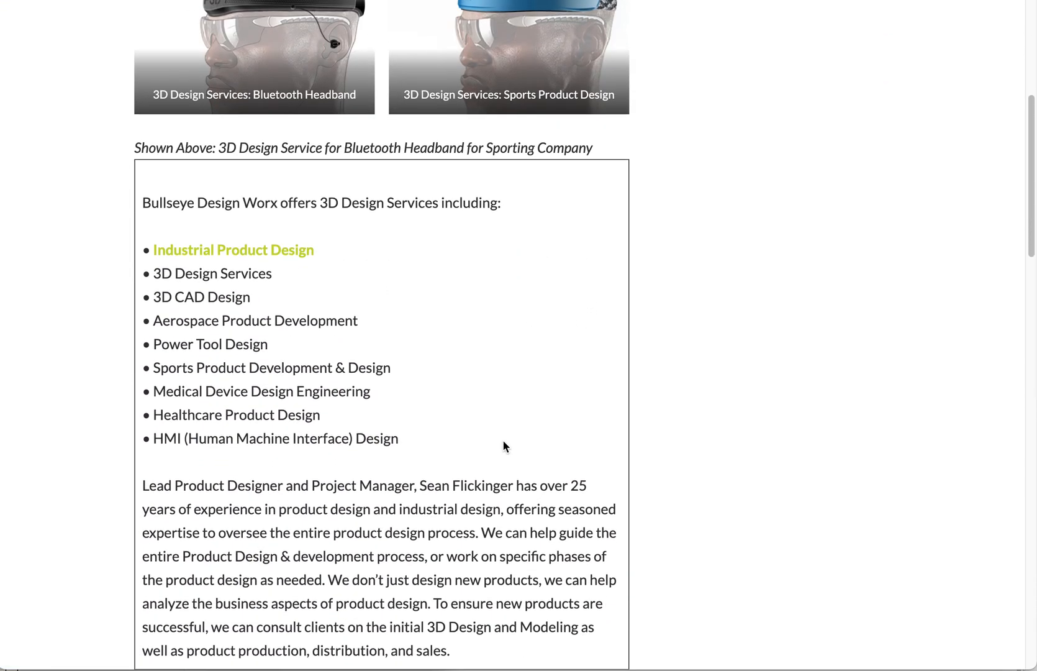
scroll(503, 441, up, 10)
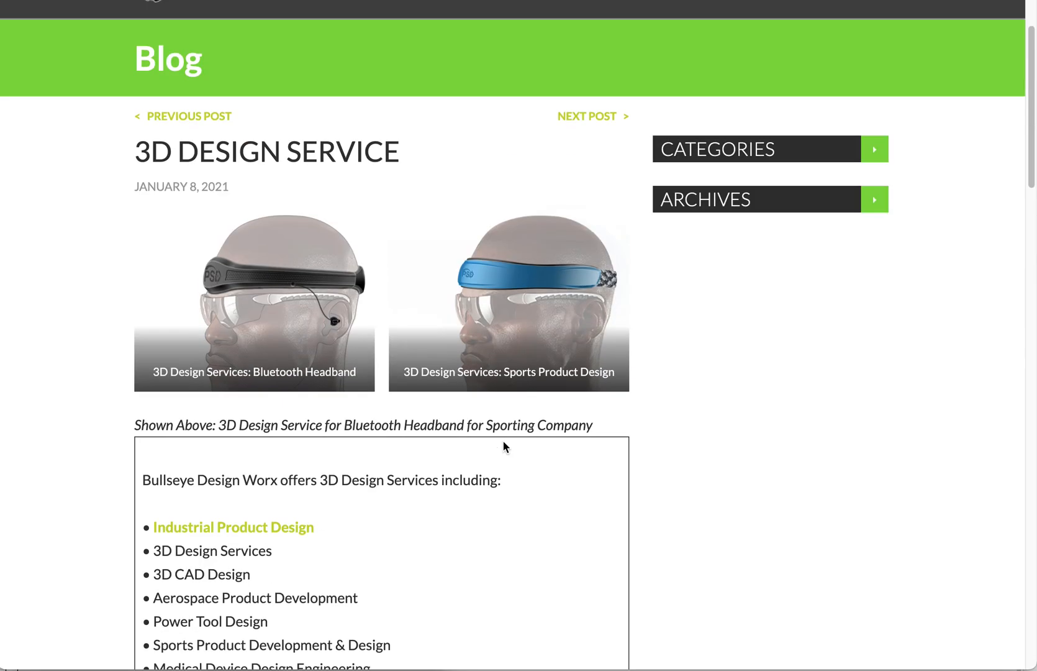
click(391, 0)
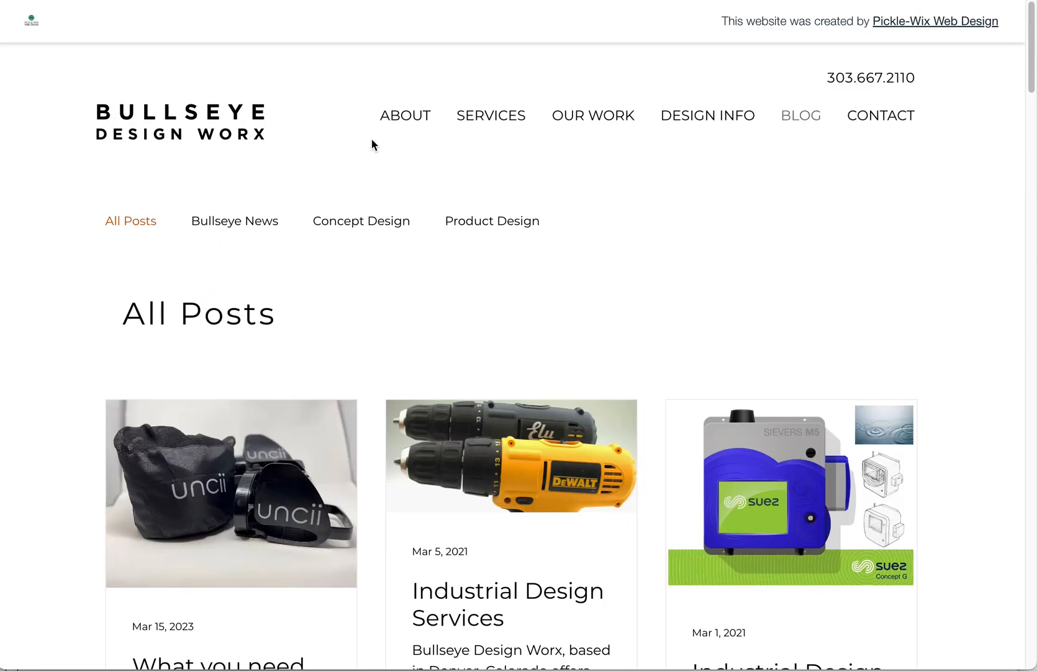
click(459, 0)
scroll(544, 467, down, 12)
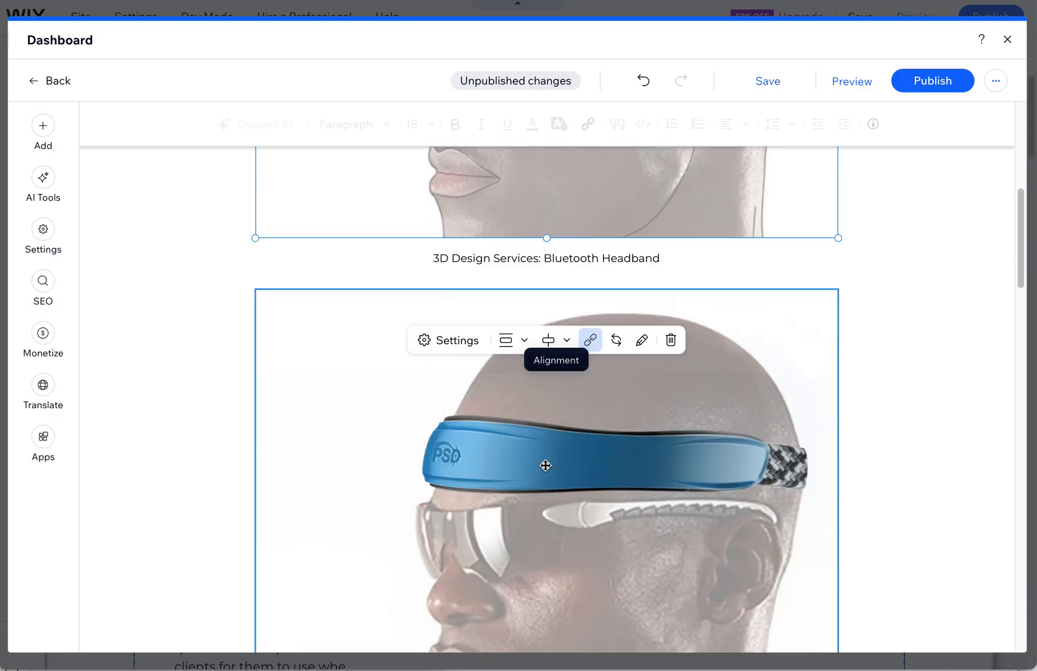
scroll(549, 466, down, 1)
scroll(554, 465, down, 3)
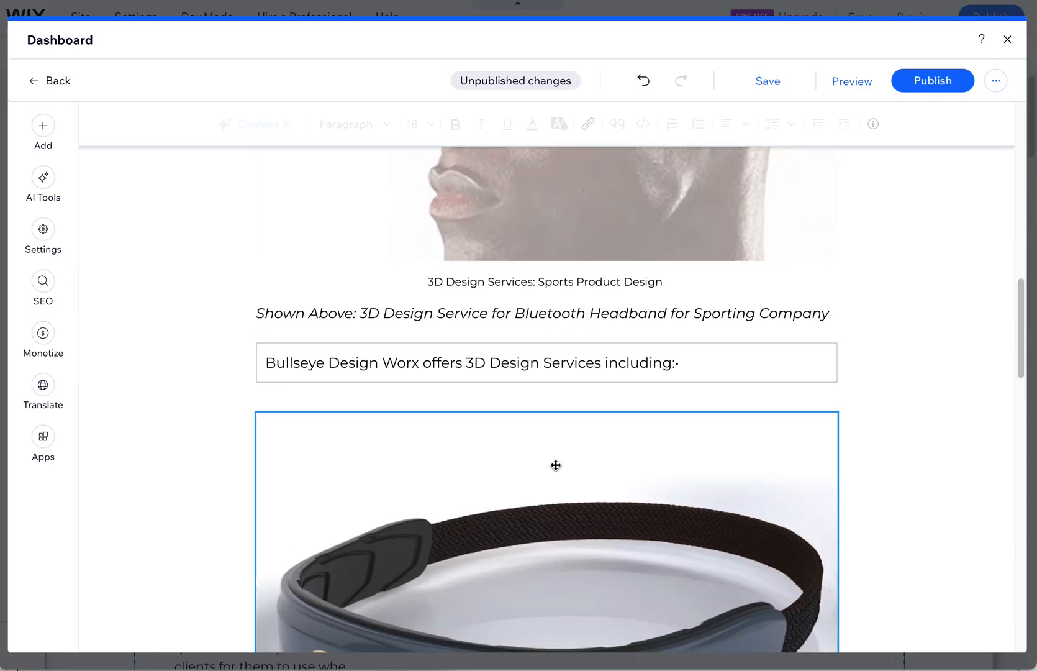
scroll(553, 465, up, 4)
Step: Insert a blank line above the italic "Shown Above: 3D Design Service for Bluetooth Headband for Sporting Company" text
click(384, 509)
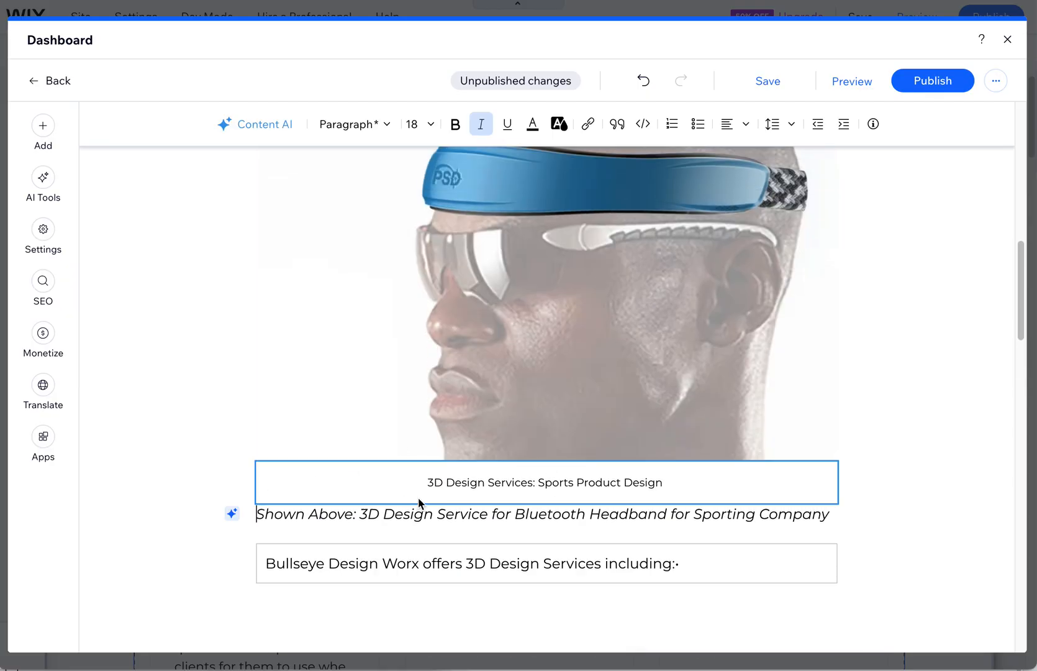
key(Home)
key(Return)
Step: Shrink the black Bluetooth headband image and the blue sports headband image to about half the text width
scroll(458, 500, up, 10)
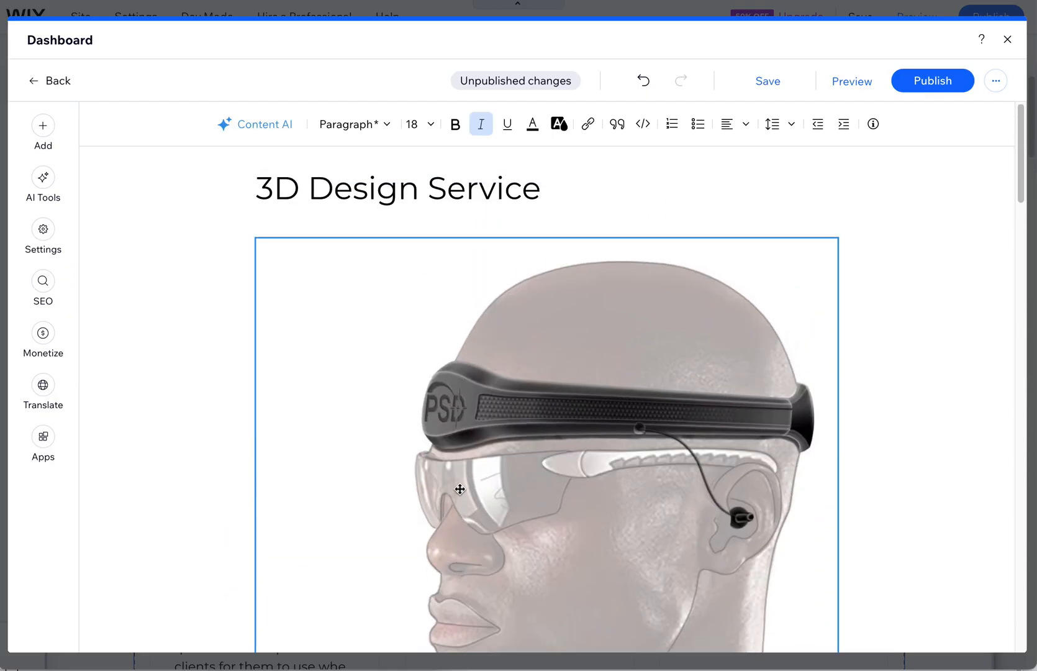
scroll(472, 480, down, 4)
scroll(505, 455, up, 4)
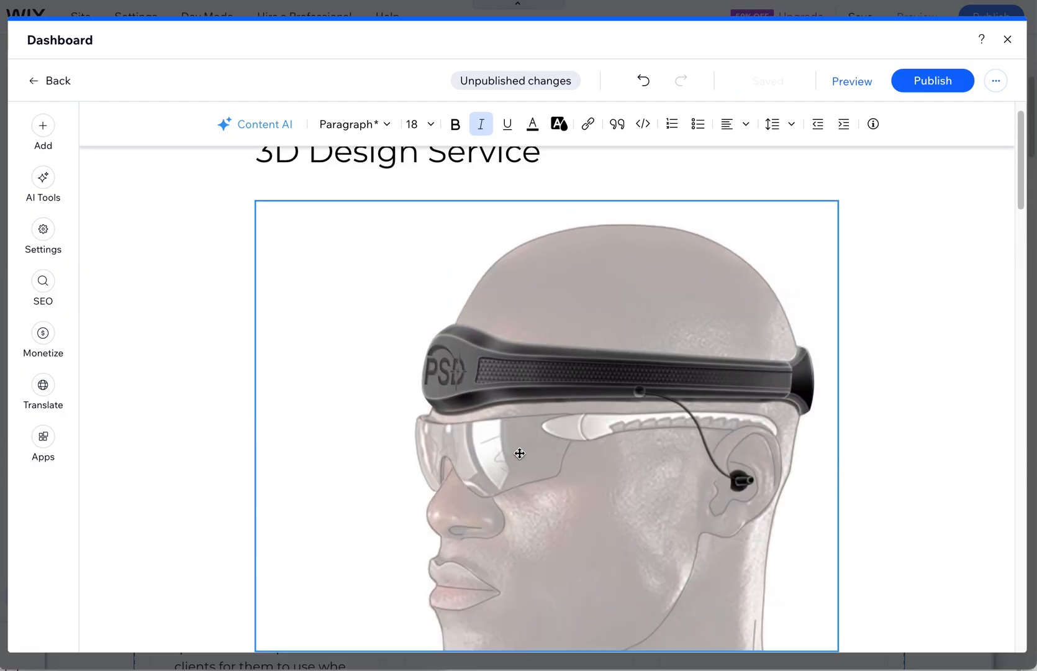
click(518, 453)
drag(838, 427, 549, 393)
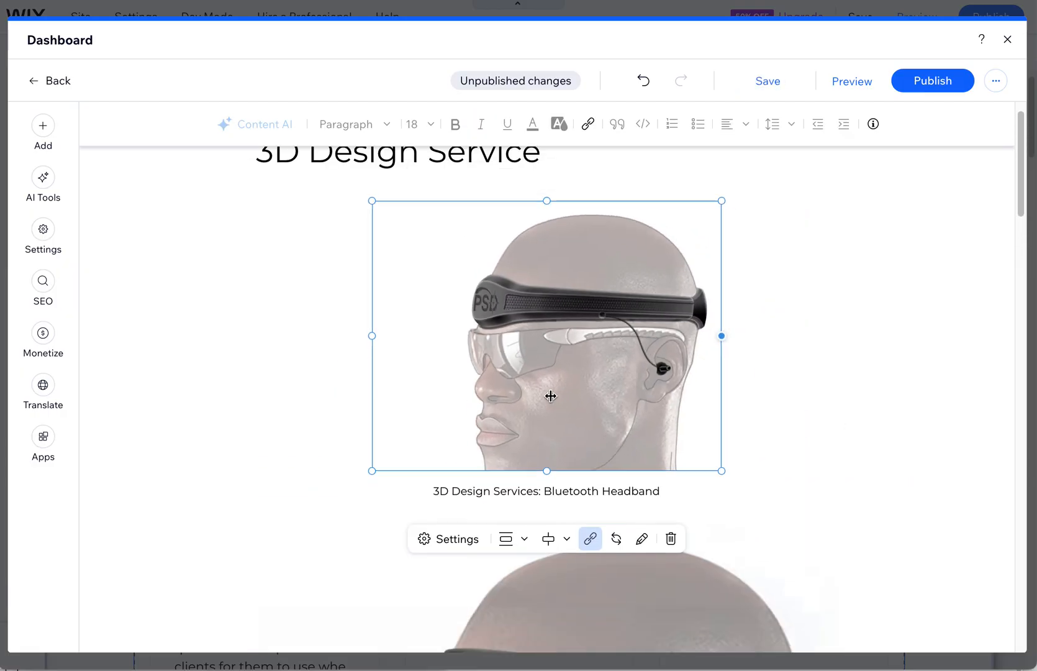
click(595, 602)
scroll(832, 588, down, 4)
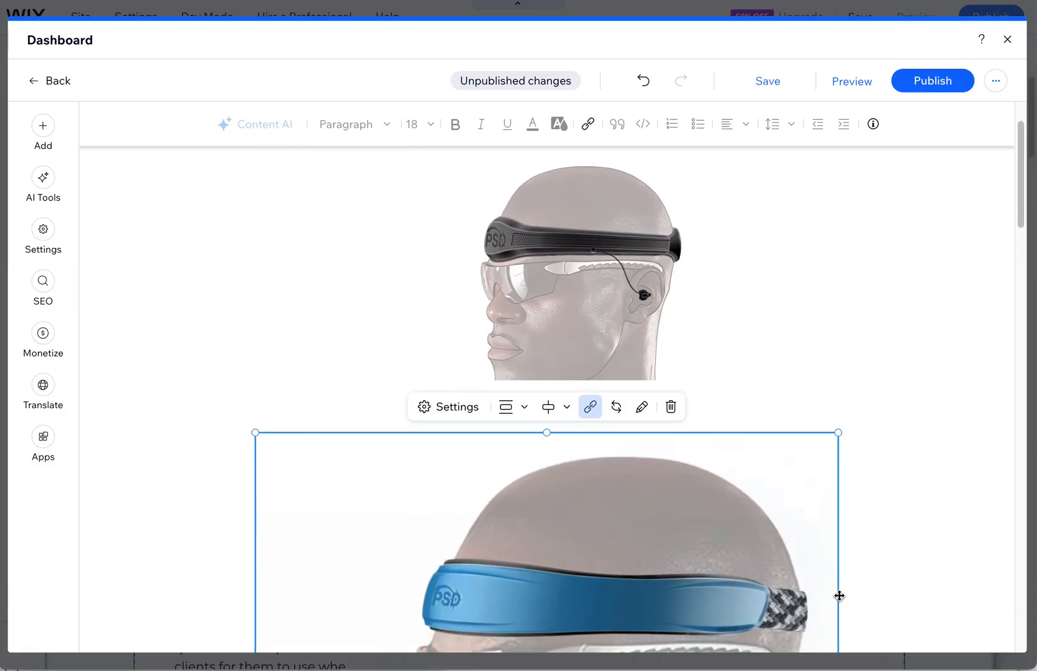
drag(840, 477, 669, 458)
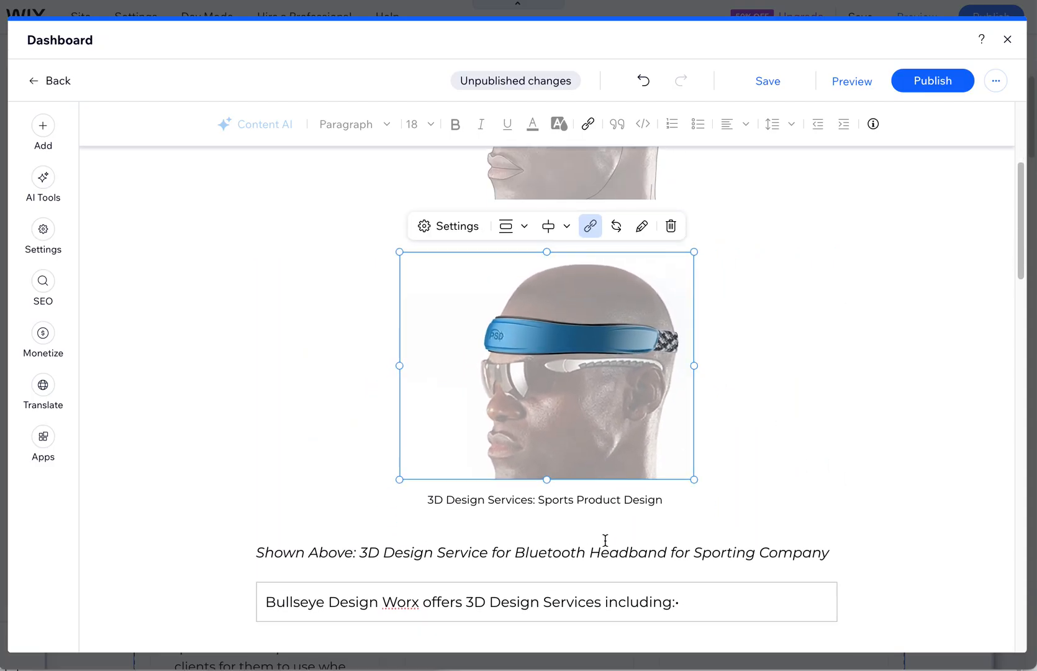
Step: Start a gallery above the first headband image and select the black Bluetooth headband picture from the site files
scroll(605, 540, up, 5)
drag(428, 311, 321, 229)
click(233, 239)
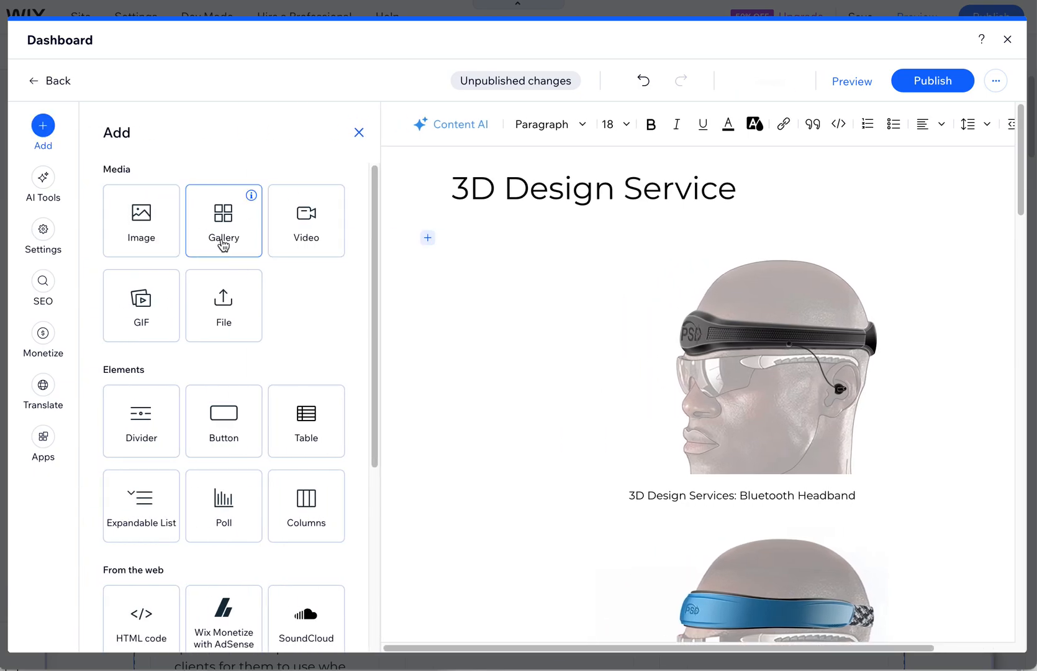
click(228, 241)
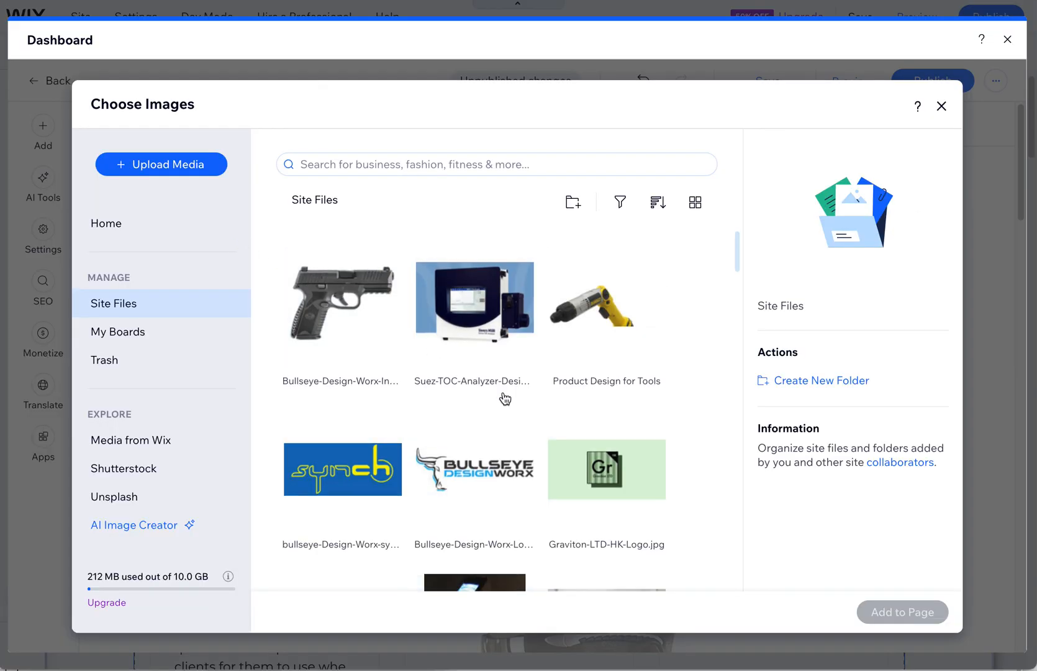
scroll(502, 395, down, 8)
scroll(504, 396, down, 15)
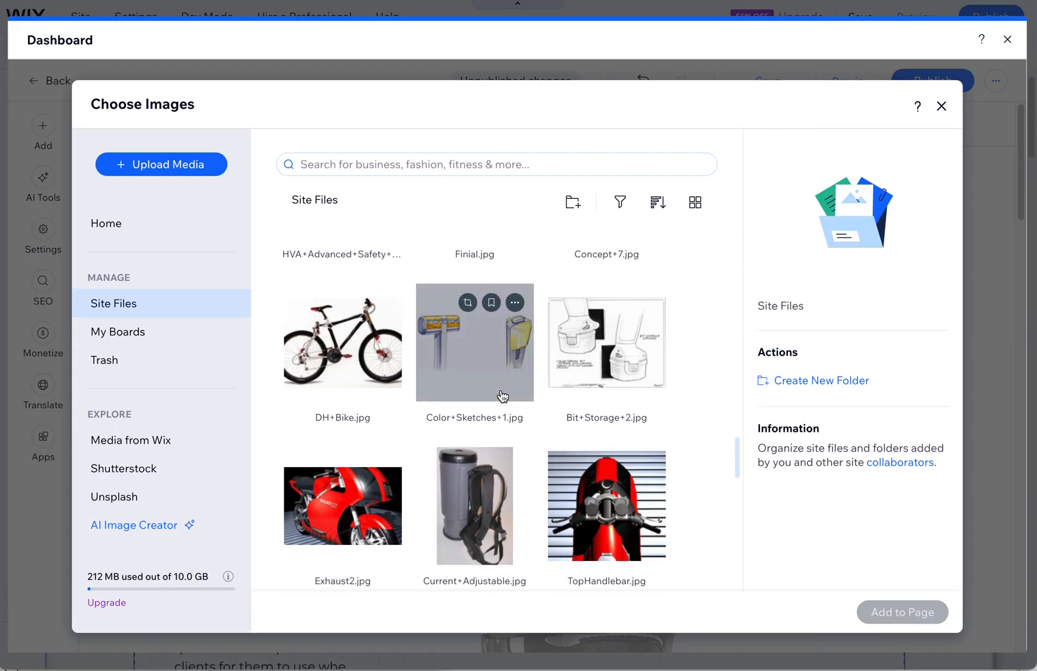
scroll(503, 395, down, 10)
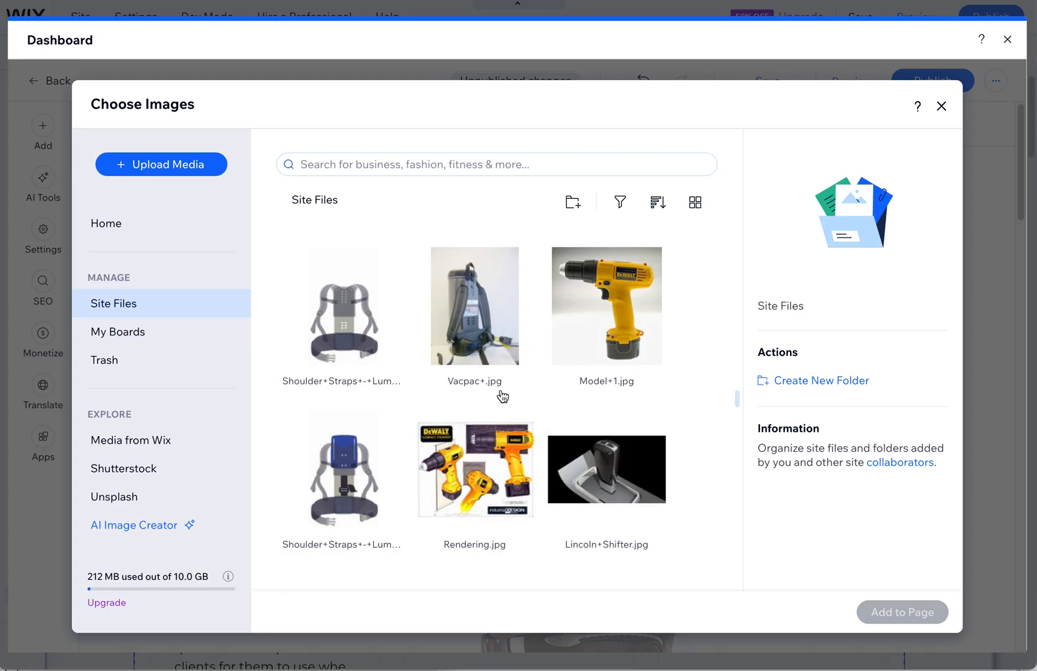
scroll(503, 395, down, 10)
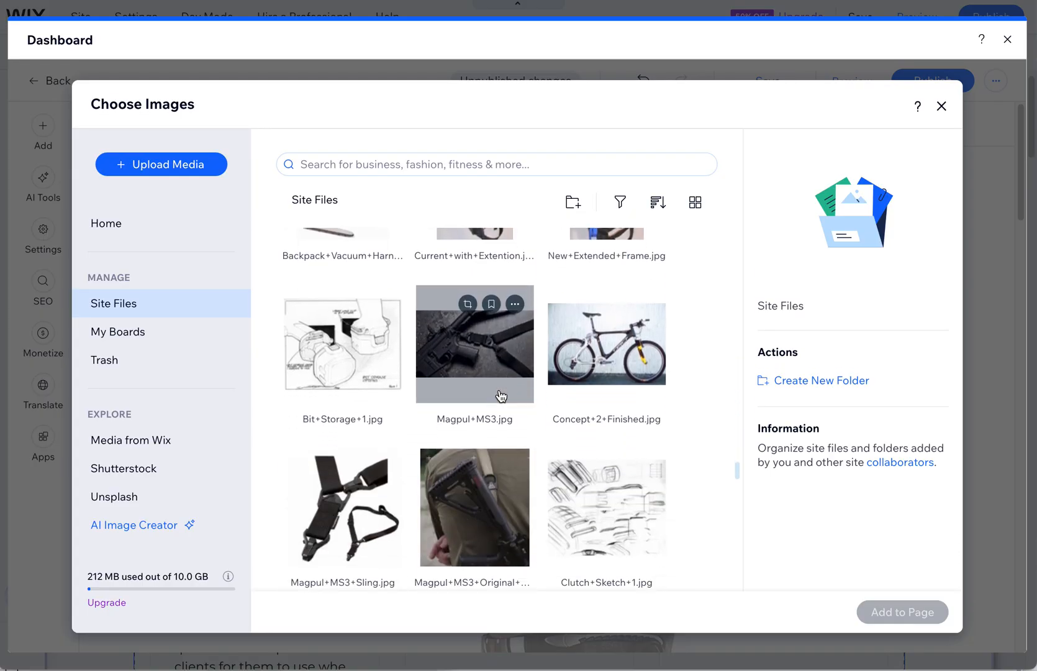
scroll(501, 394, down, 5)
click(500, 397)
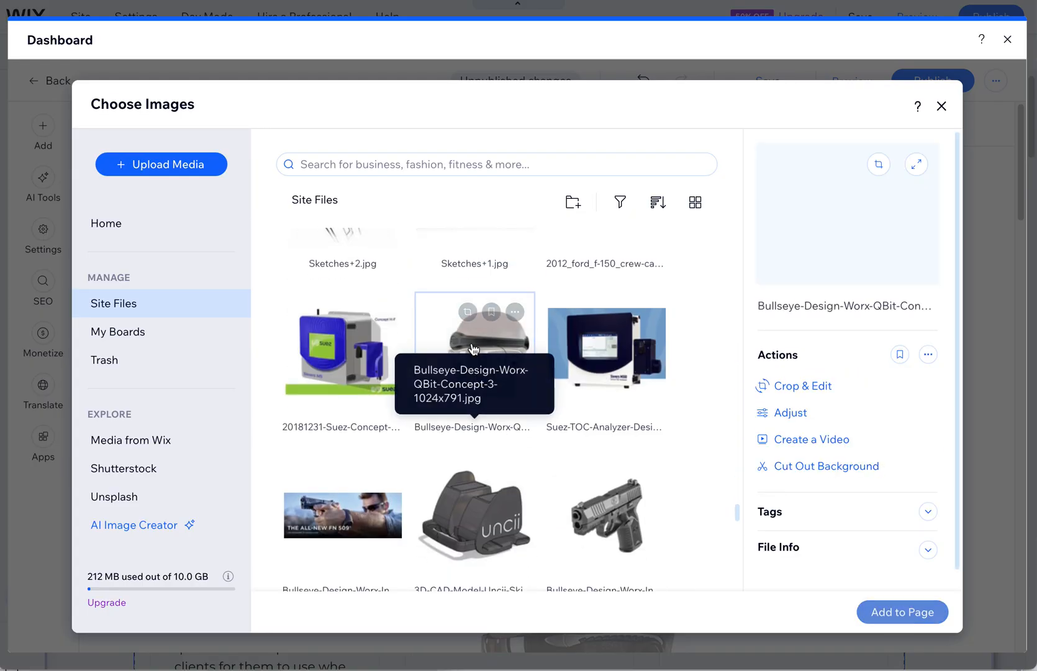
Step: Add the blue headband picture to the selection and insert both pictures into the post as a gallery
scroll(546, 415, up, 3)
scroll(544, 416, down, 8)
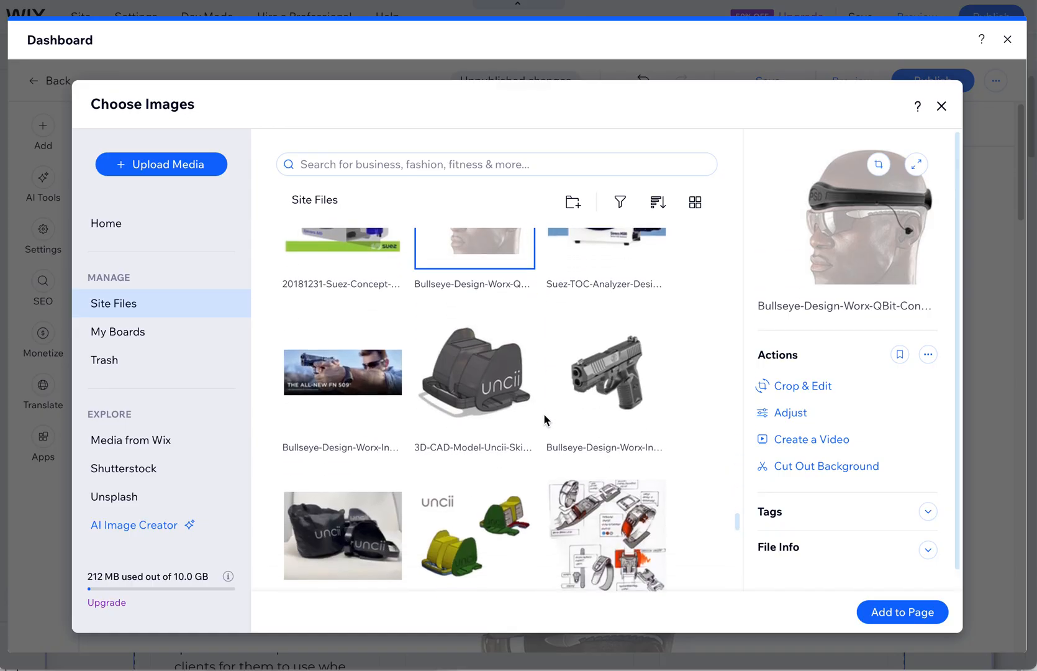
scroll(543, 413, down, 10)
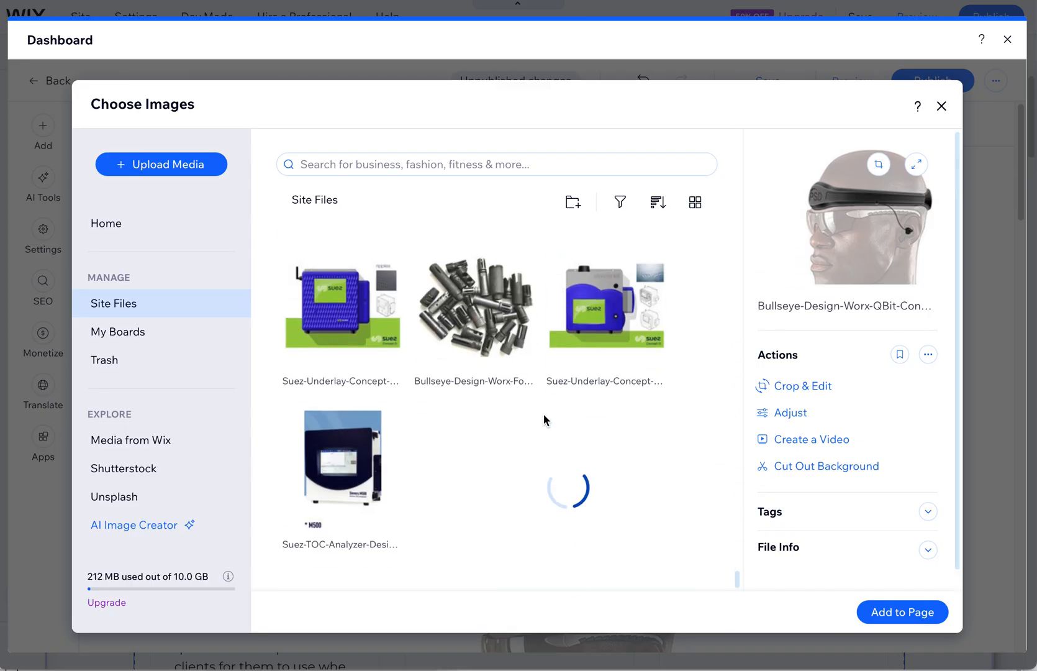
scroll(543, 415, down, 6)
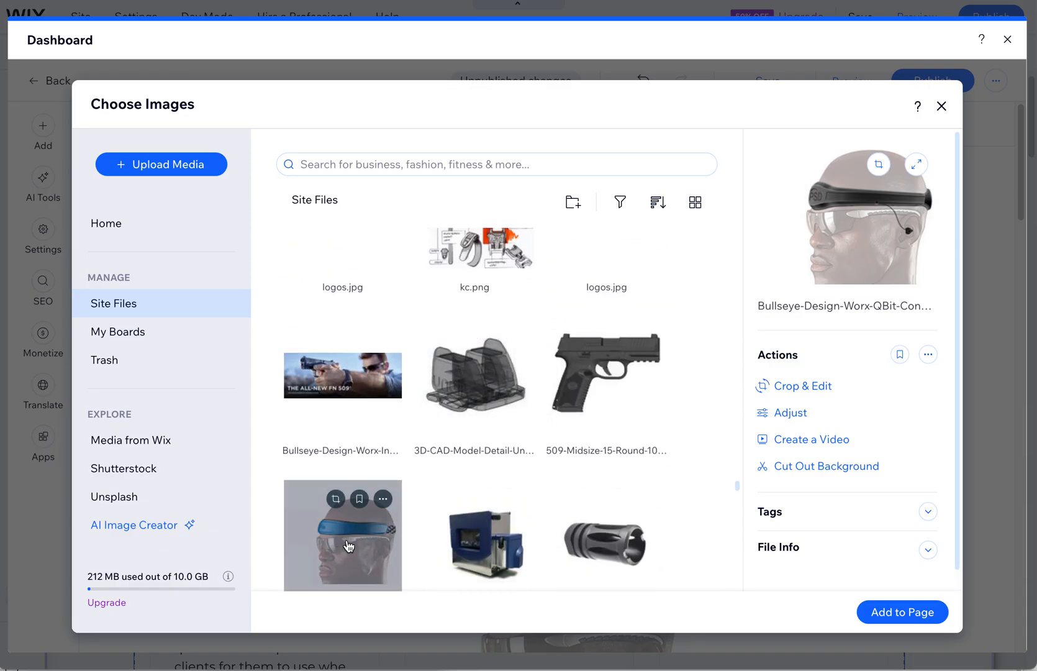
click(349, 545)
scroll(409, 491, up, 5)
scroll(429, 489, up, 12)
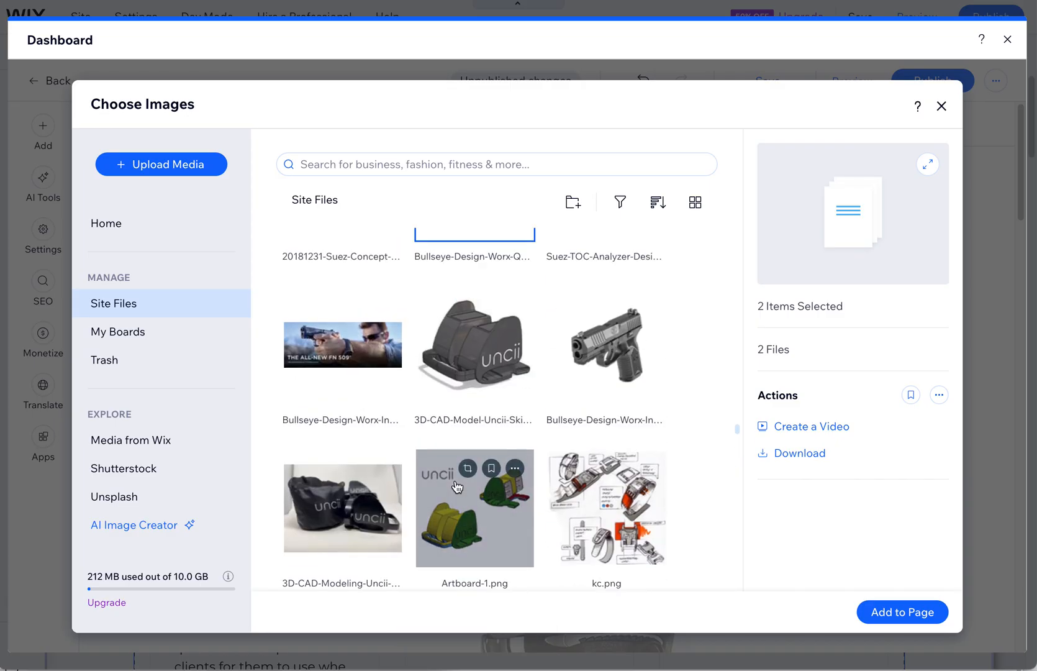
scroll(472, 491, up, 3)
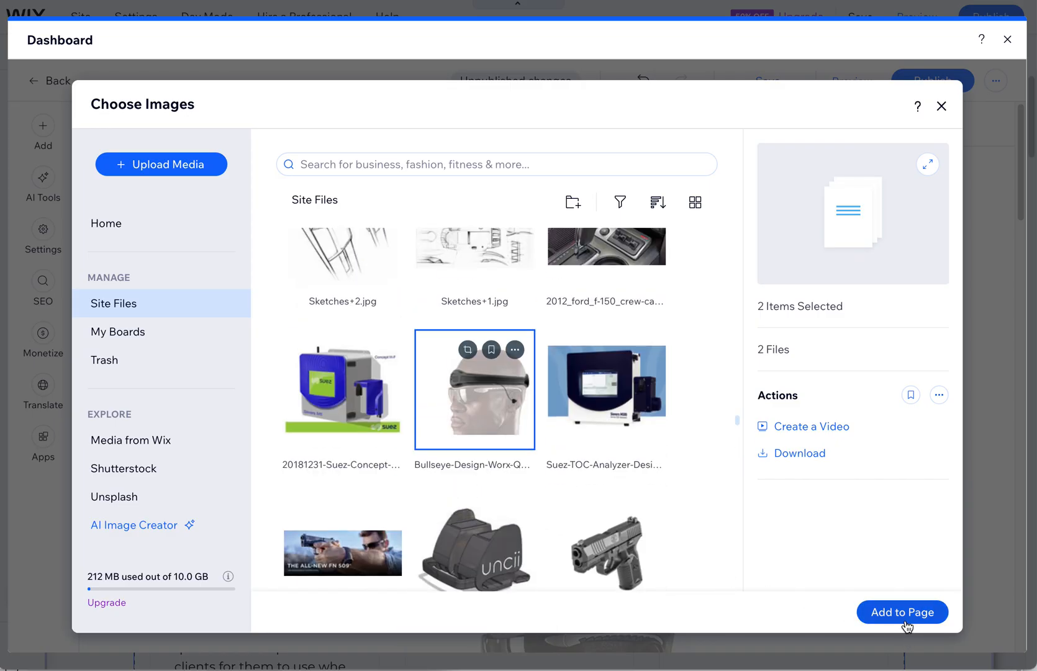
click(889, 614)
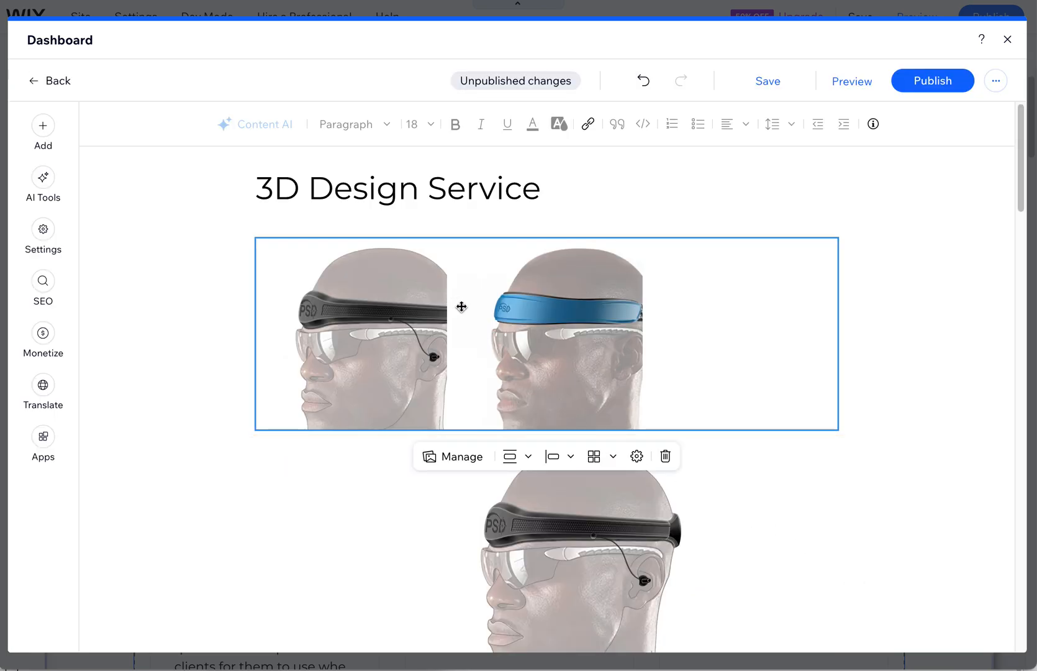
Step: Set the headband gallery's grid layout to 2 images per row
click(460, 456)
click(818, 218)
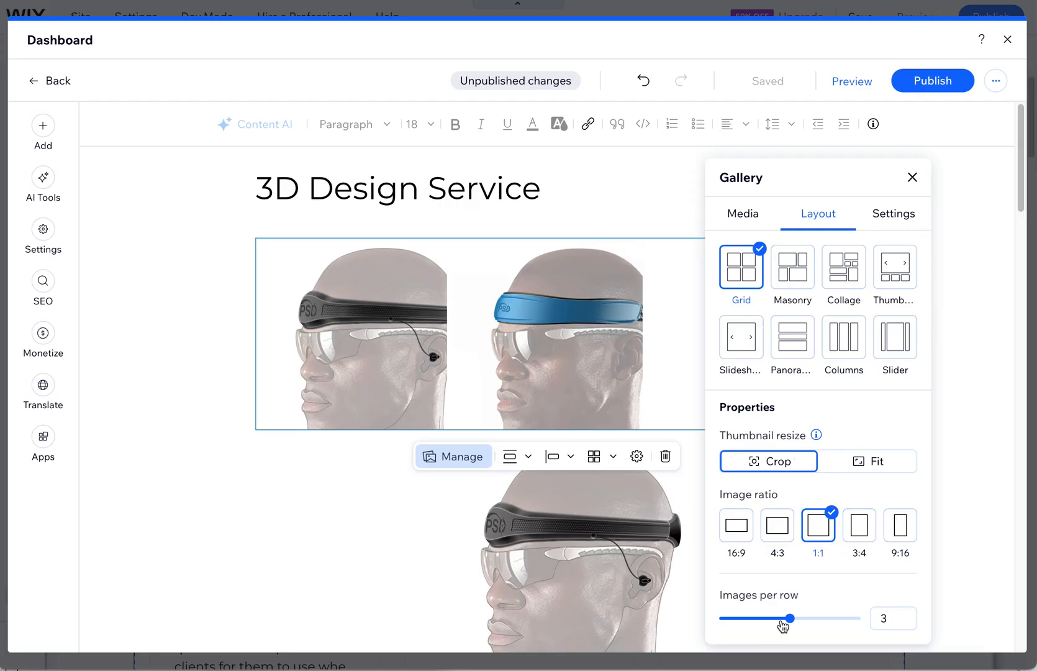
click(762, 619)
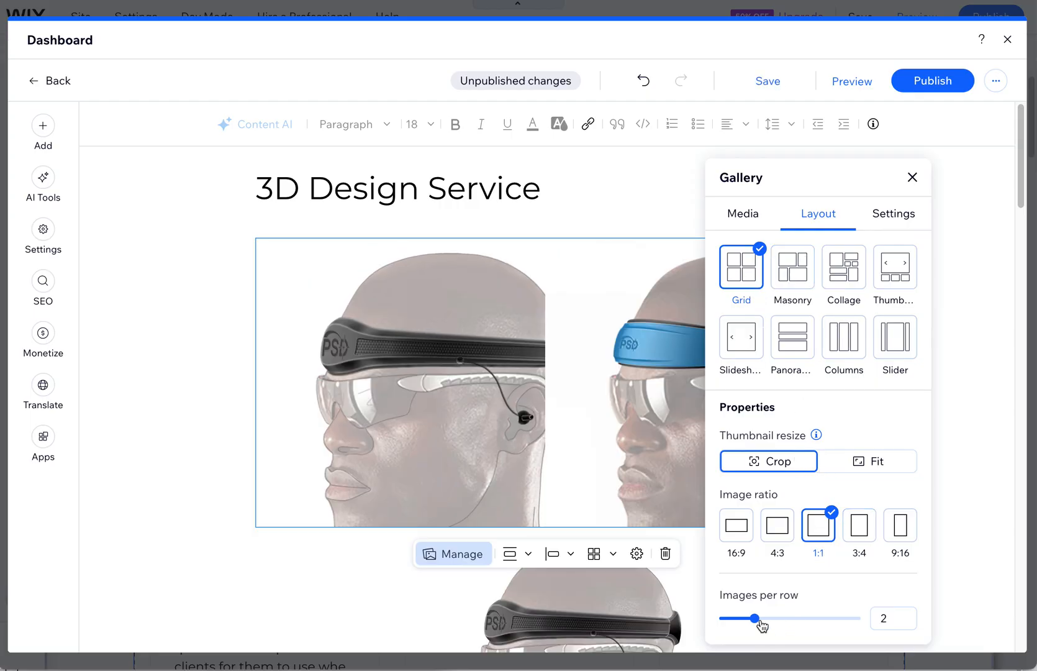
click(886, 217)
click(738, 219)
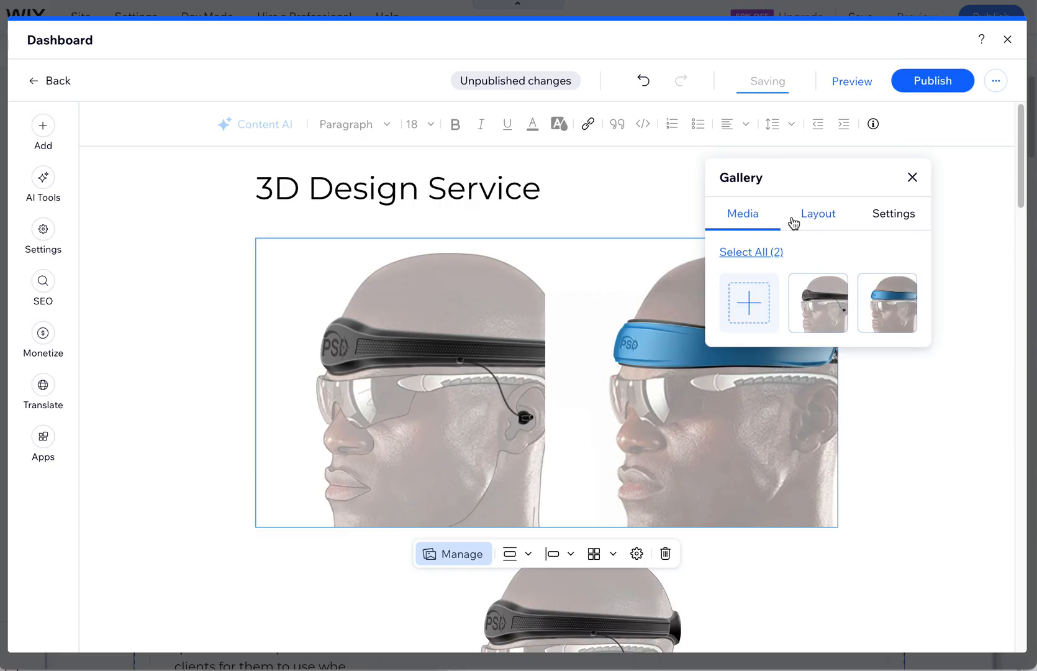
click(810, 222)
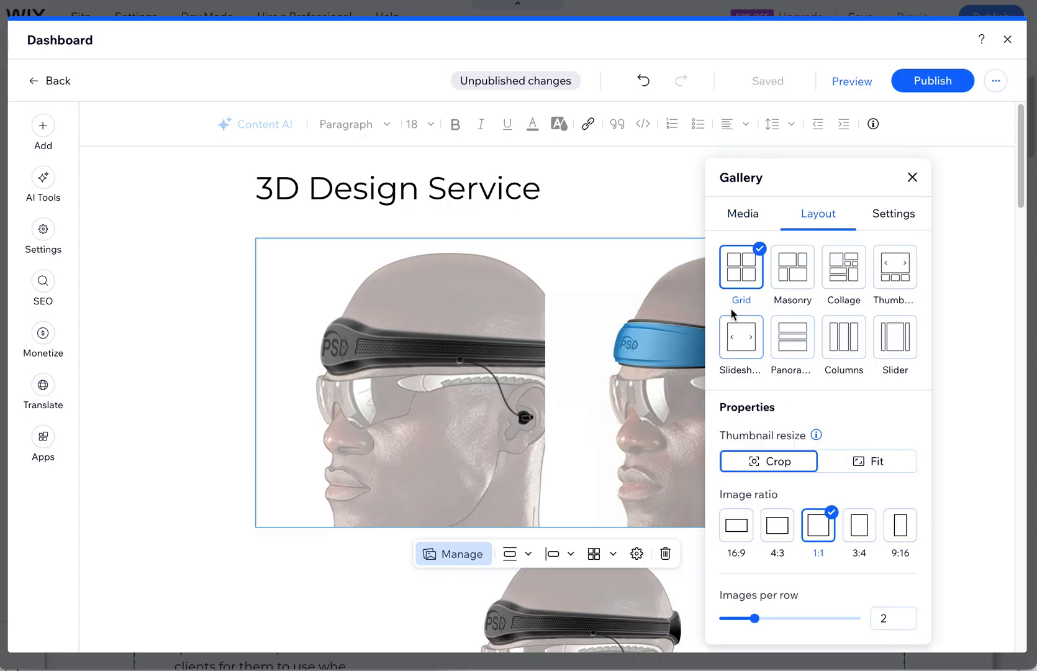
click(532, 304)
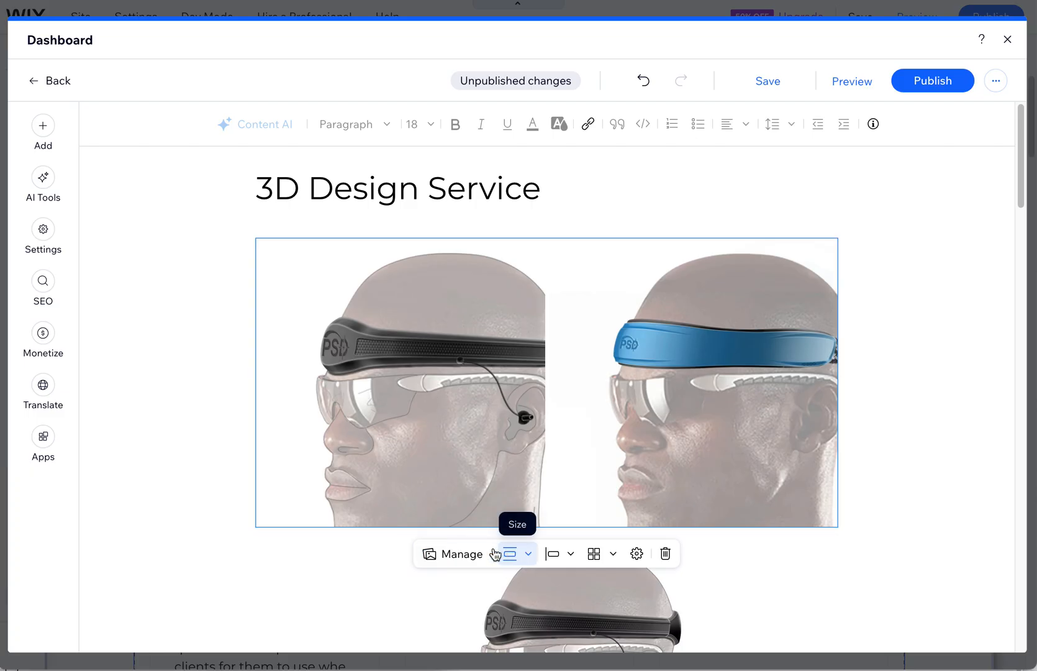
Step: Copy the caption "3D Design Services: Bluetooth Headband" from the single black headband image below the gallery
click(458, 553)
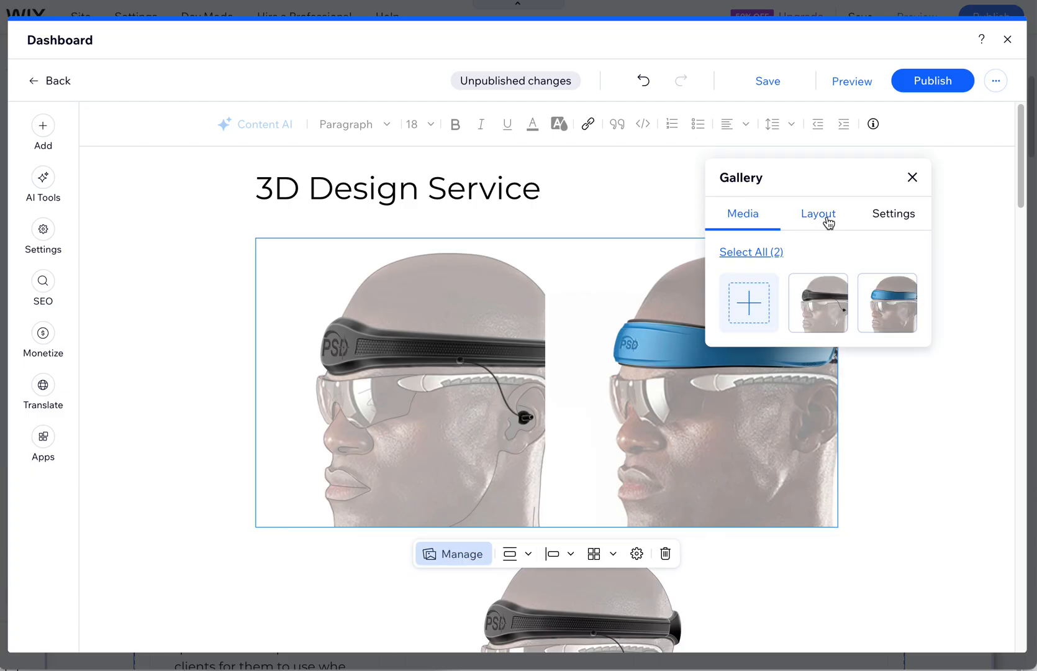
click(815, 302)
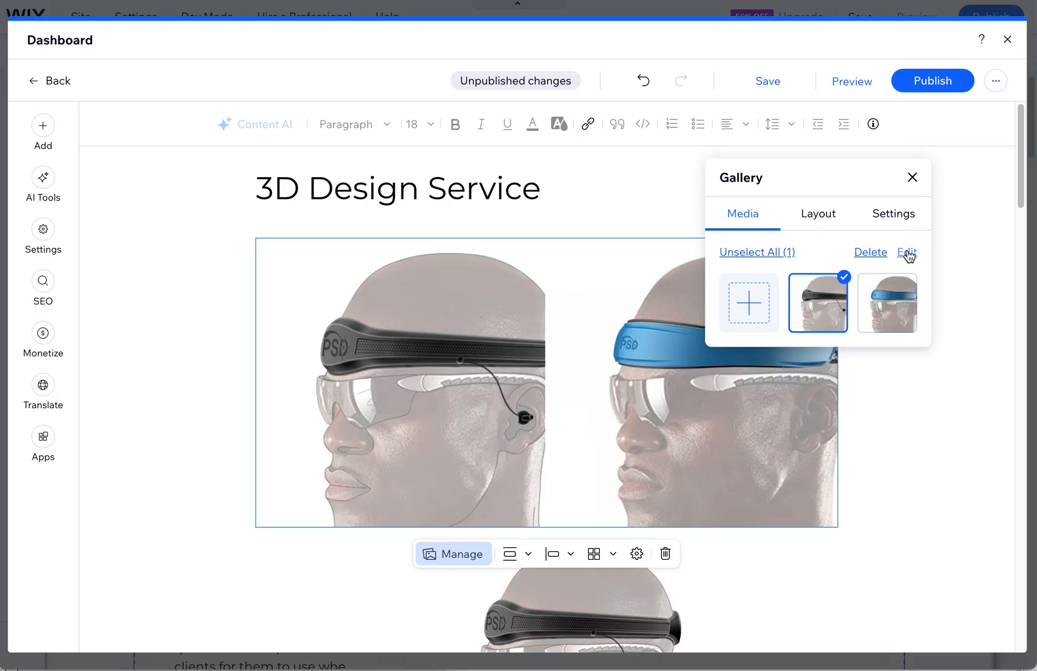
click(908, 255)
click(786, 465)
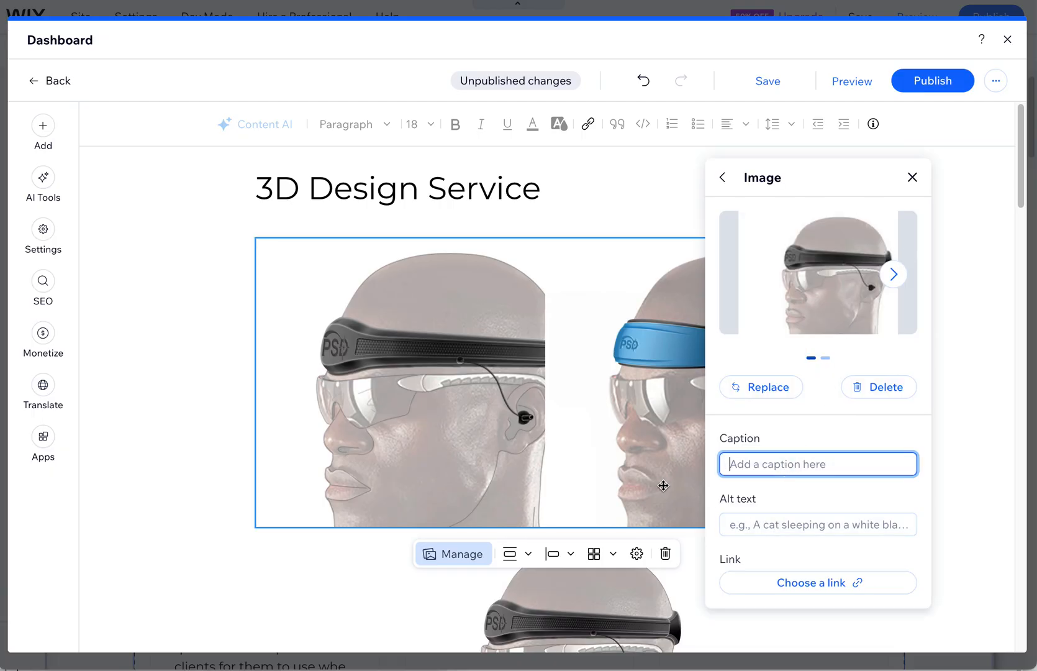
scroll(654, 480, down, 3)
click(502, 578)
triple_click(503, 578)
key(ctrl+c)
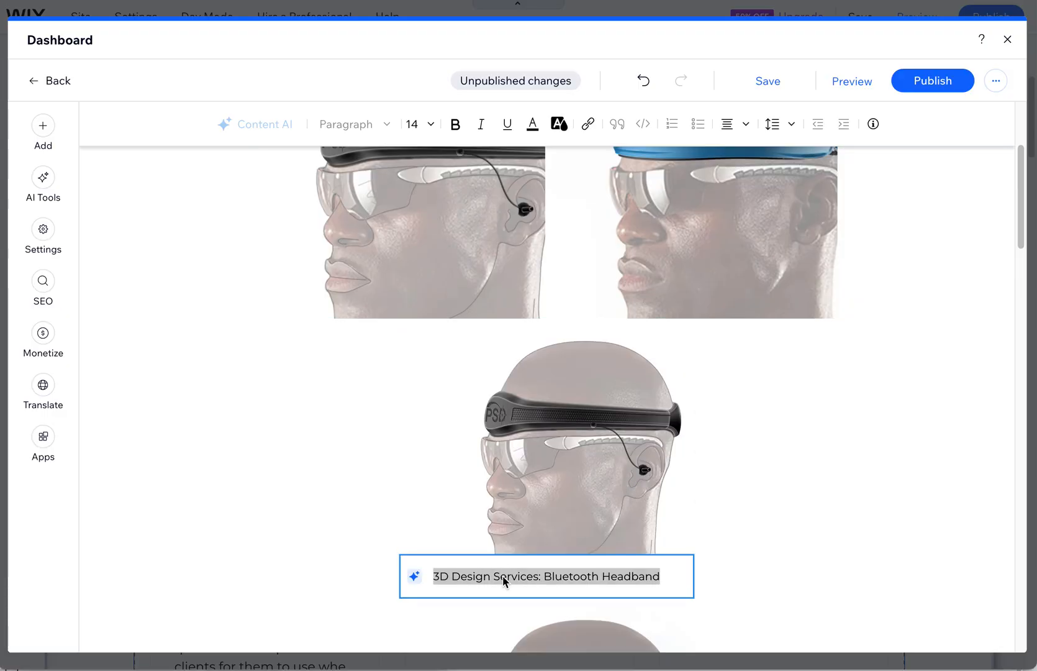
Step: Caption the gallery's black headband picture "3D Design Services: Bluetooth Headband" using the copied text
click(611, 424)
scroll(610, 424, up, 3)
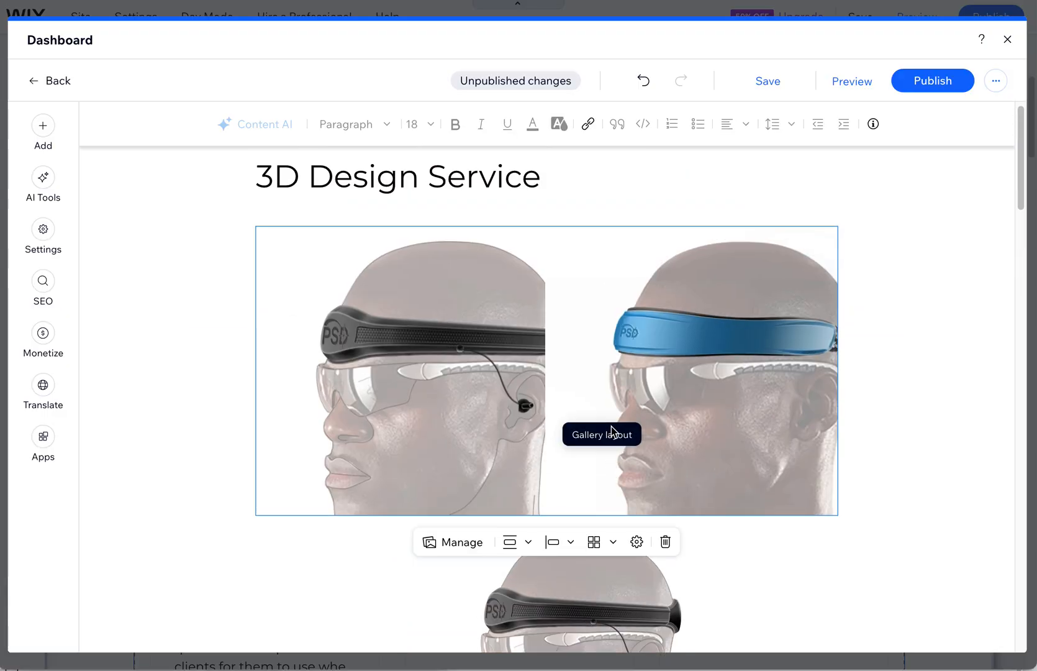
click(464, 548)
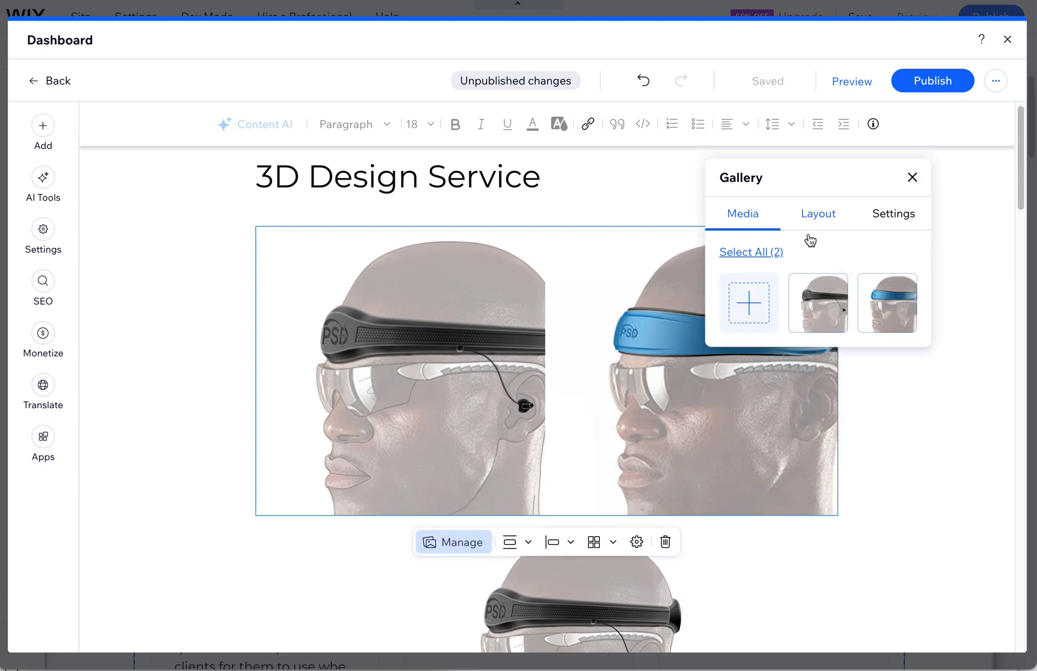
click(817, 304)
click(908, 254)
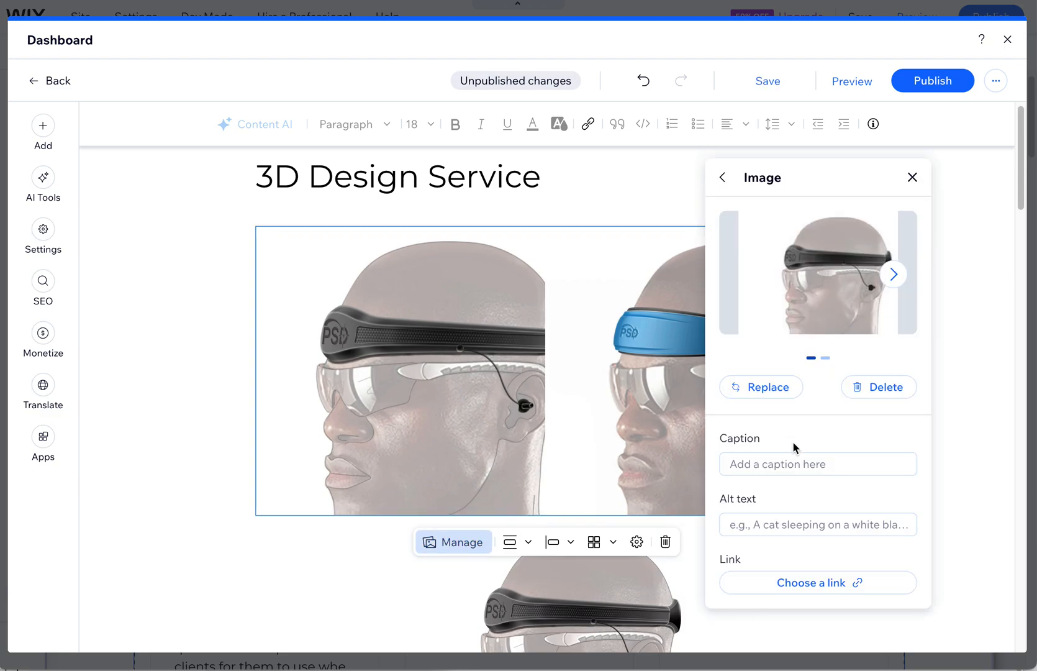
click(790, 465)
key(ctrl+v)
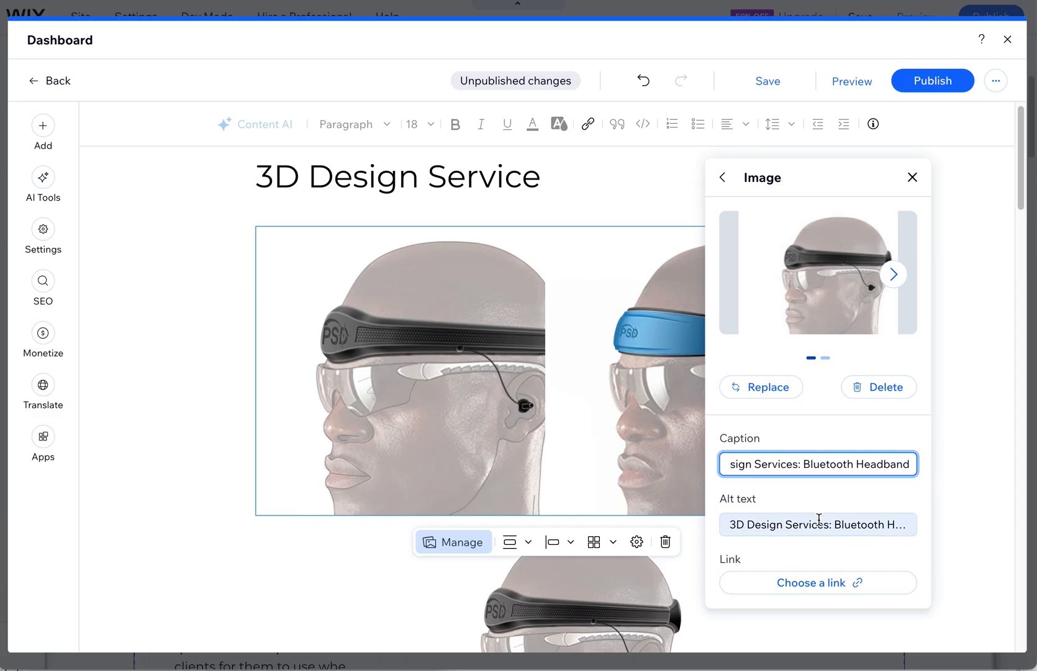
Step: Caption the gallery's blue headband picture "3D Design Services: Sports Product Design", matching the single blue image's caption
scroll(641, 520, down, 6)
click(553, 646)
scroll(597, 590, up, 6)
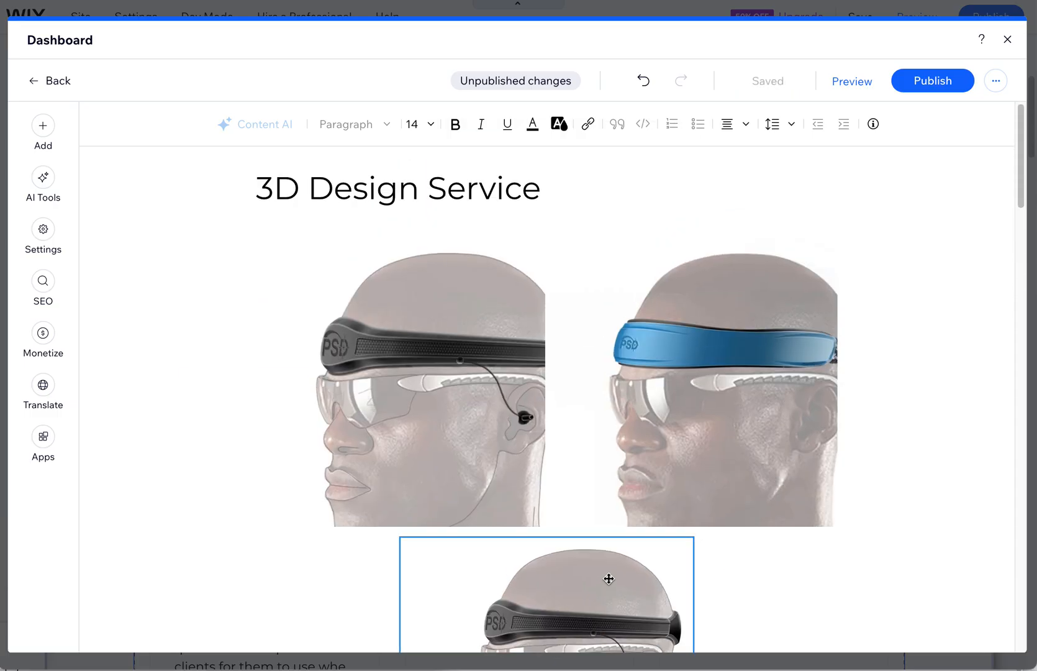
click(709, 430)
click(470, 555)
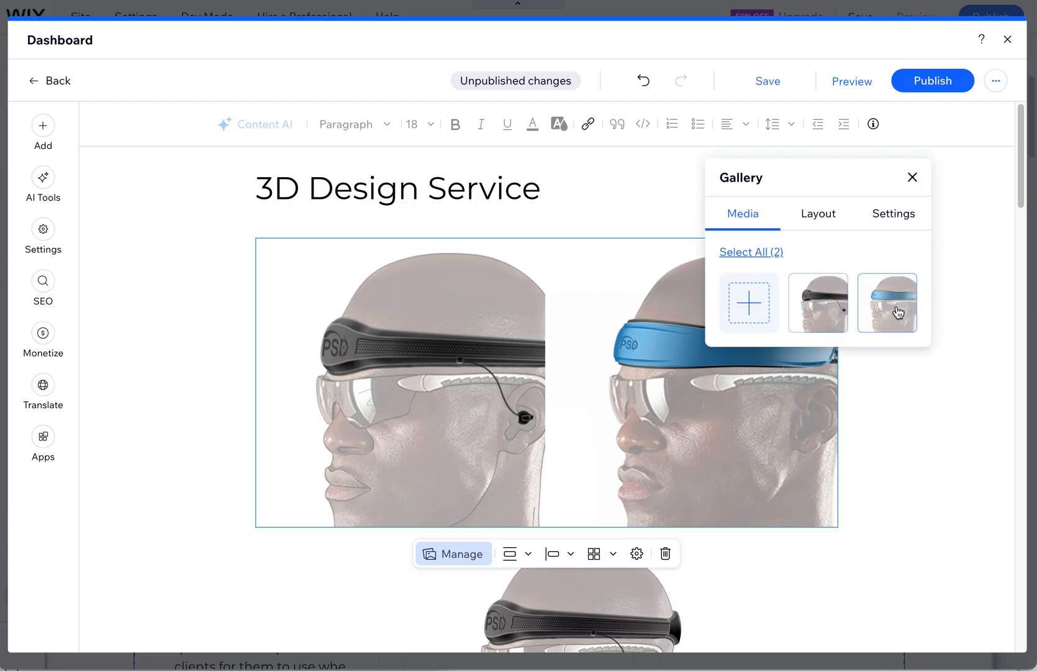
click(898, 311)
click(900, 252)
click(770, 463)
text(3D Design Services: Sports Product Design)
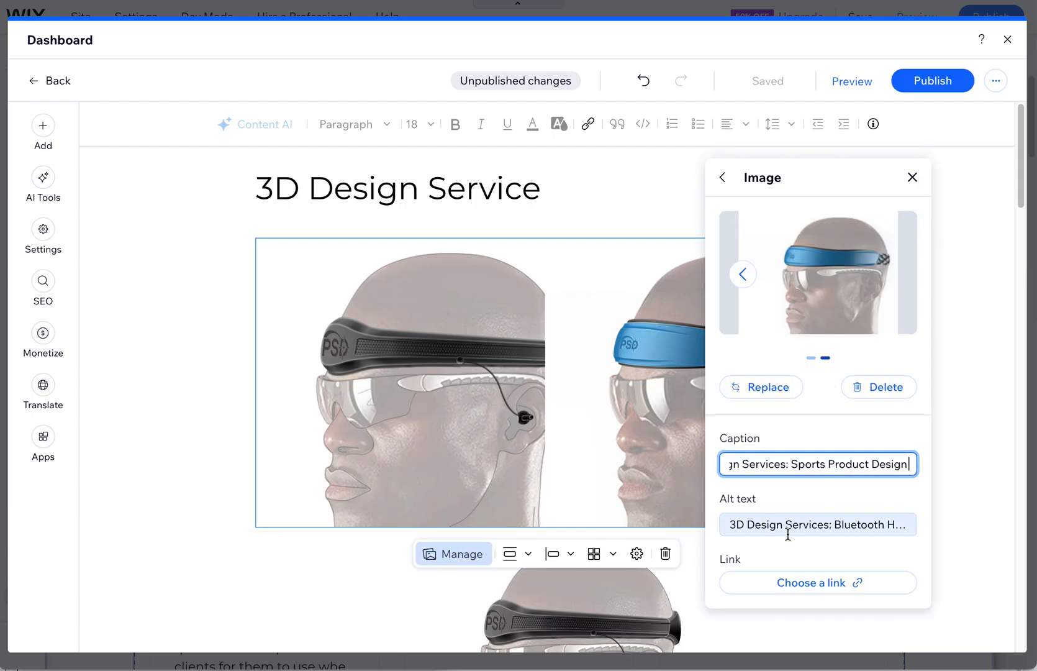
Step: Replace the blue headband picture's alt text with "3D Design Services: Sports Product Design" and close the gallery settings
click(787, 534)
key(ctrl+a)
text(3D Design Services: Sports Product Design)
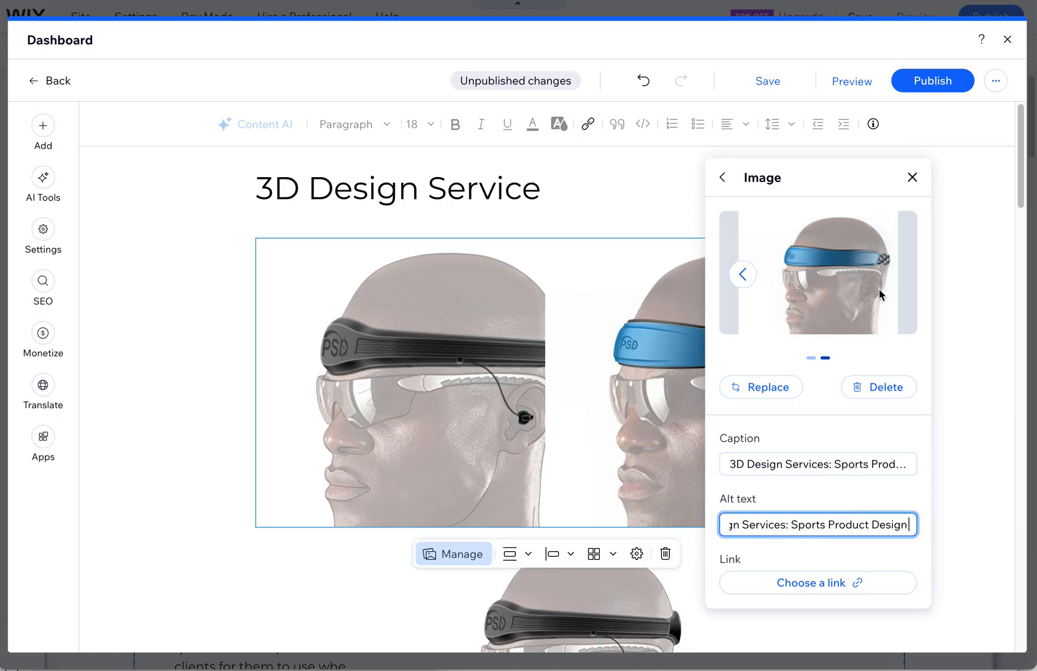
click(912, 176)
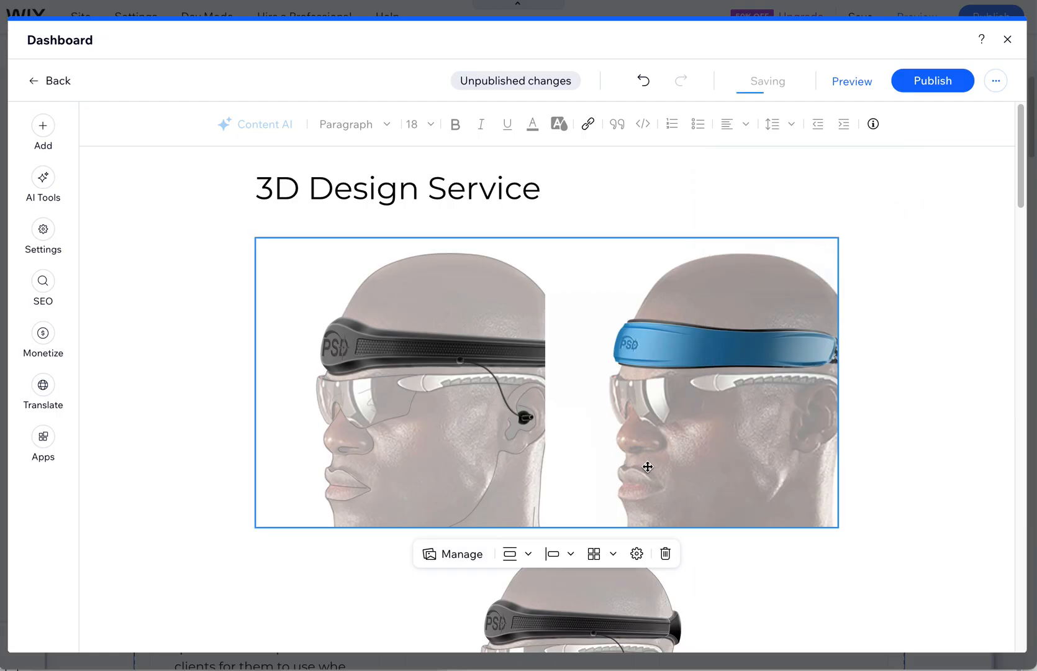
Step: Delete the two single headband images and the empty line left between the gallery and the italic "Shown Above" text
scroll(645, 478, down, 2)
click(630, 499)
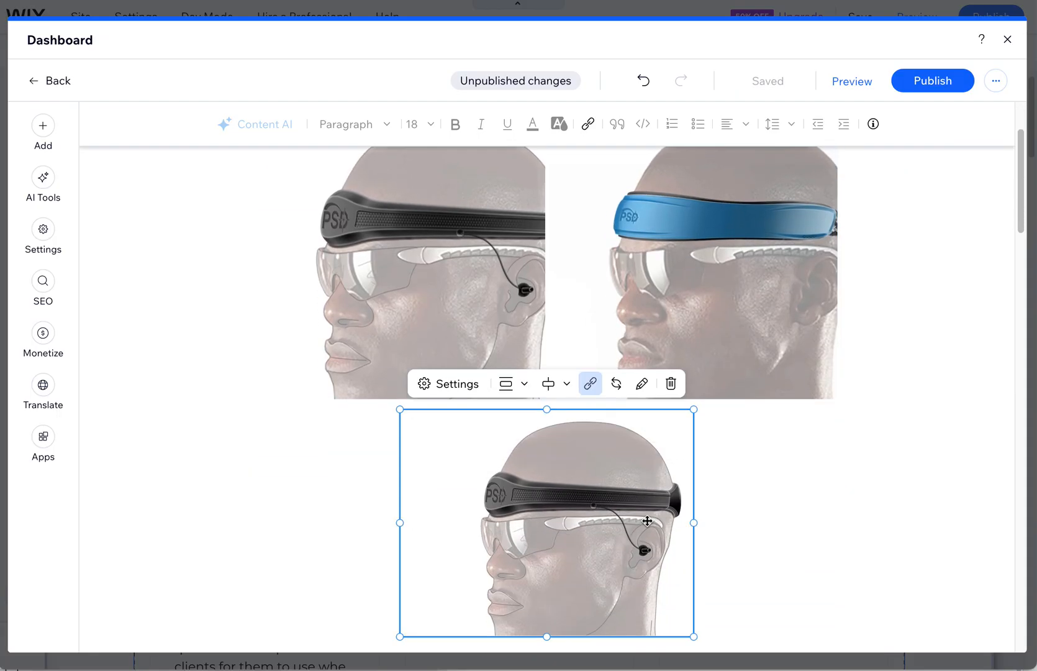
key(Delete)
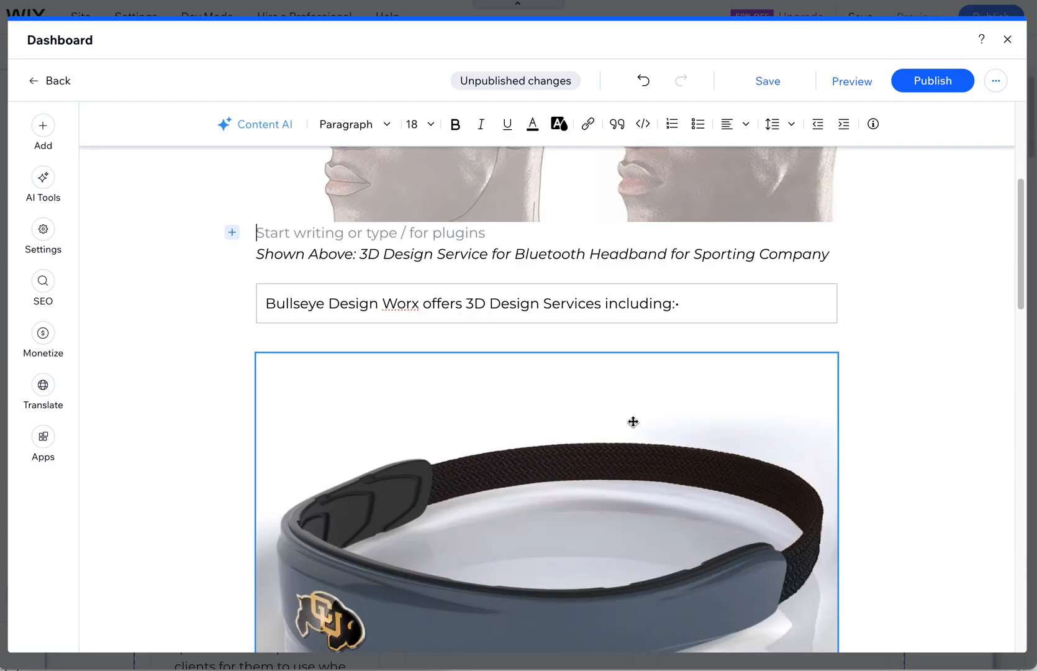
scroll(683, 469, up, 3)
click(583, 473)
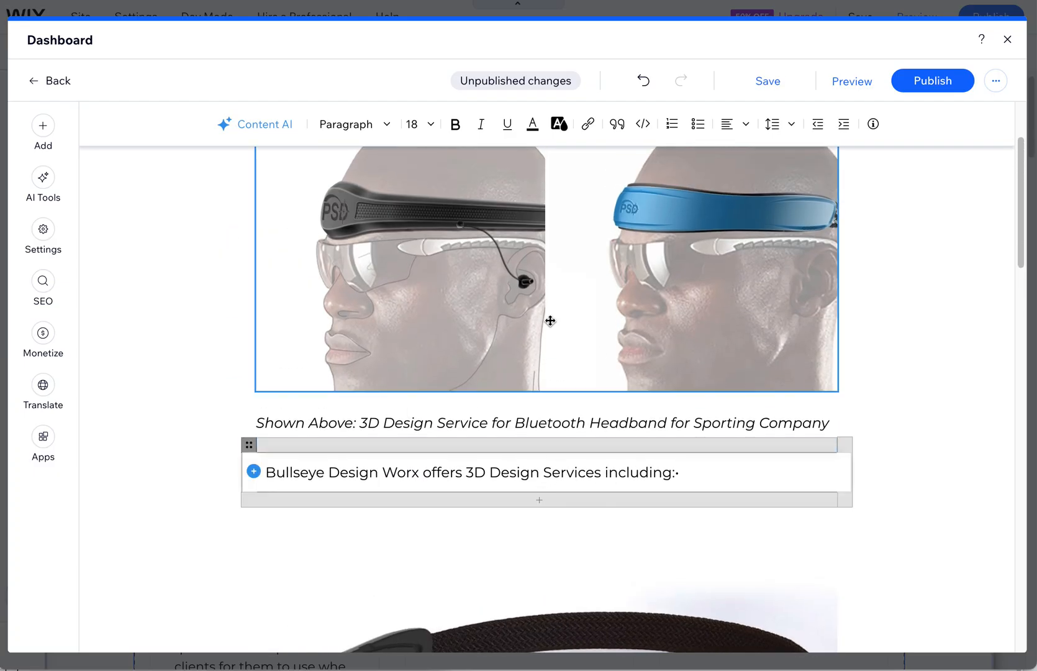
Step: Examine the gallery's layout options, general settings and the black headband picture's details for a caption display option
click(549, 322)
scroll(506, 380, up, 2)
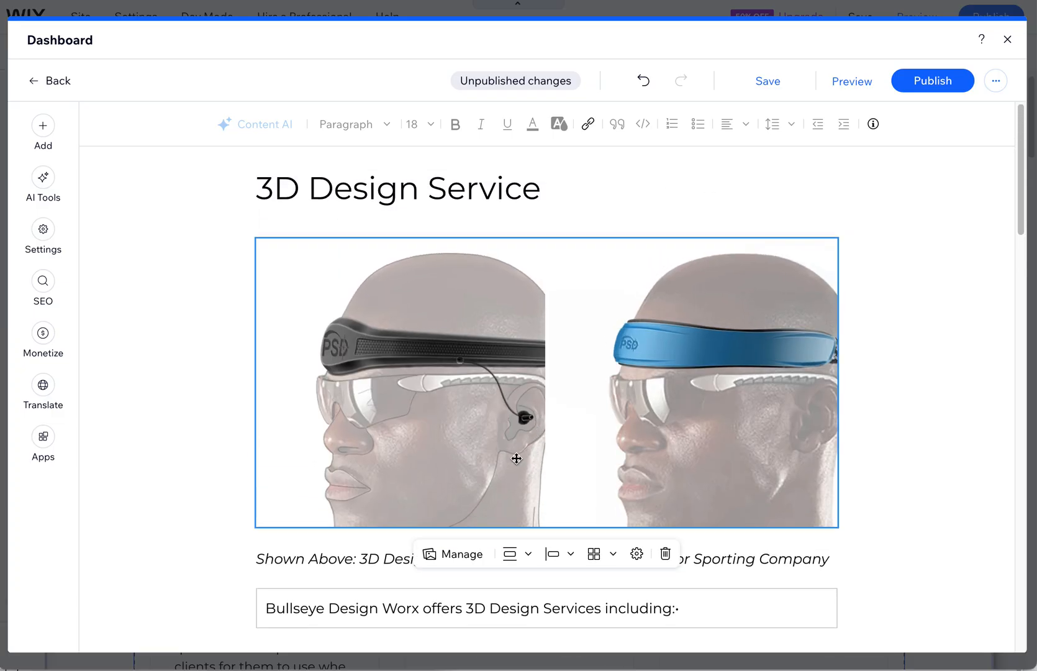
click(472, 553)
click(819, 214)
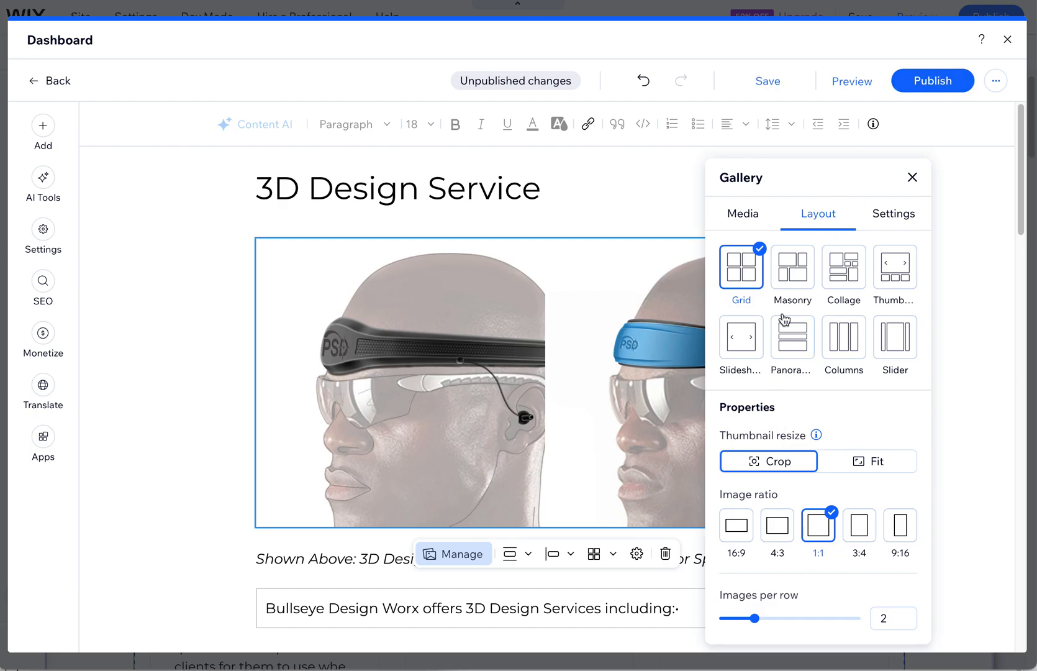
click(894, 213)
click(826, 213)
click(546, 356)
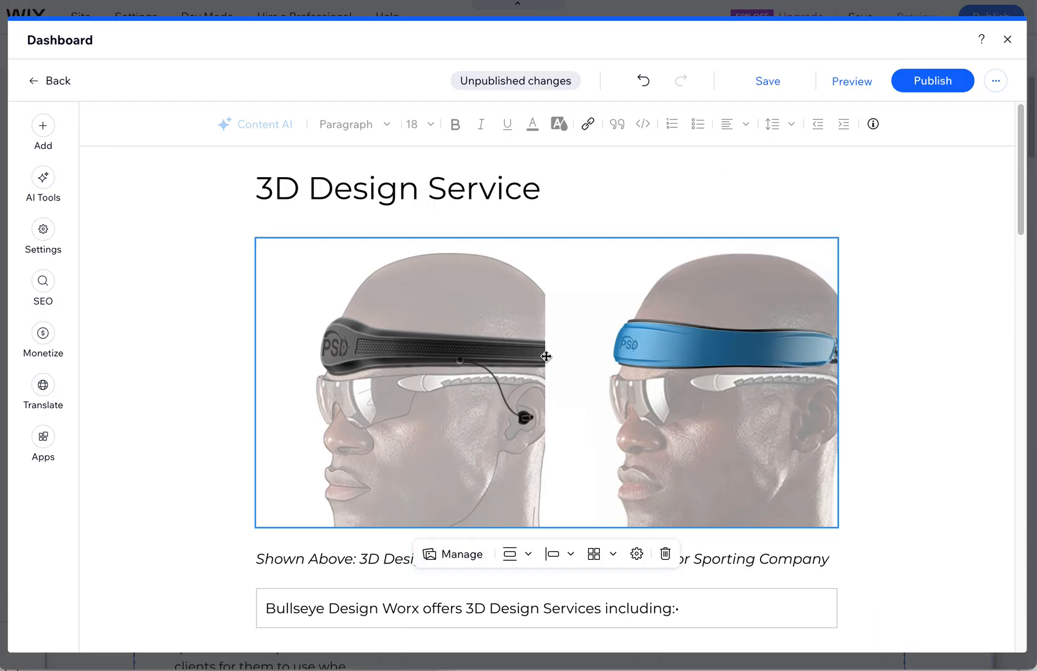
click(463, 562)
click(805, 302)
click(905, 252)
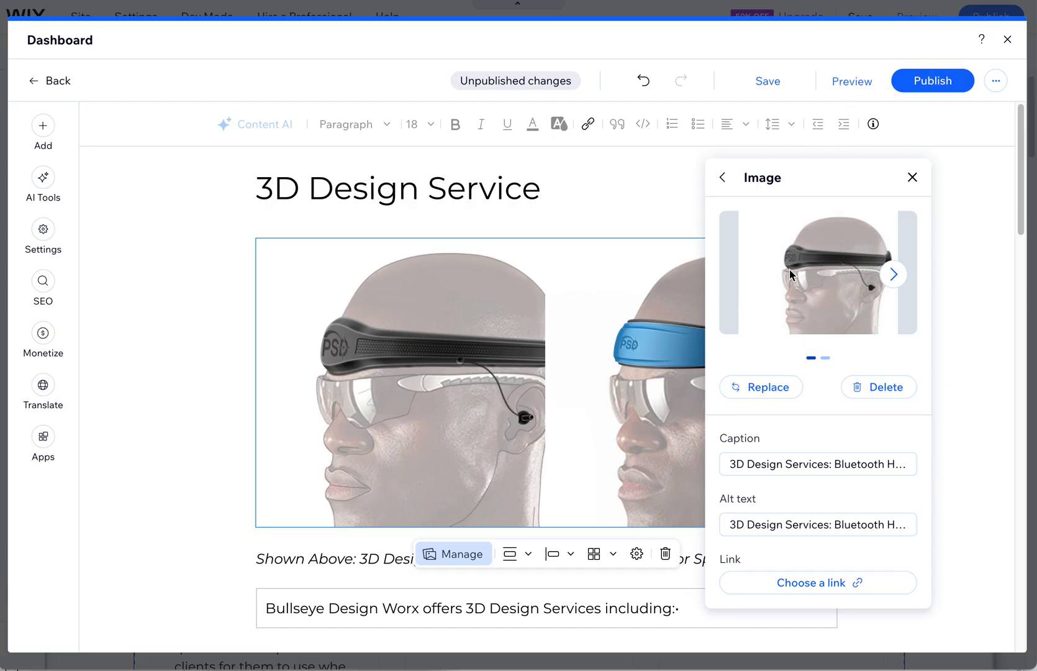
click(585, 391)
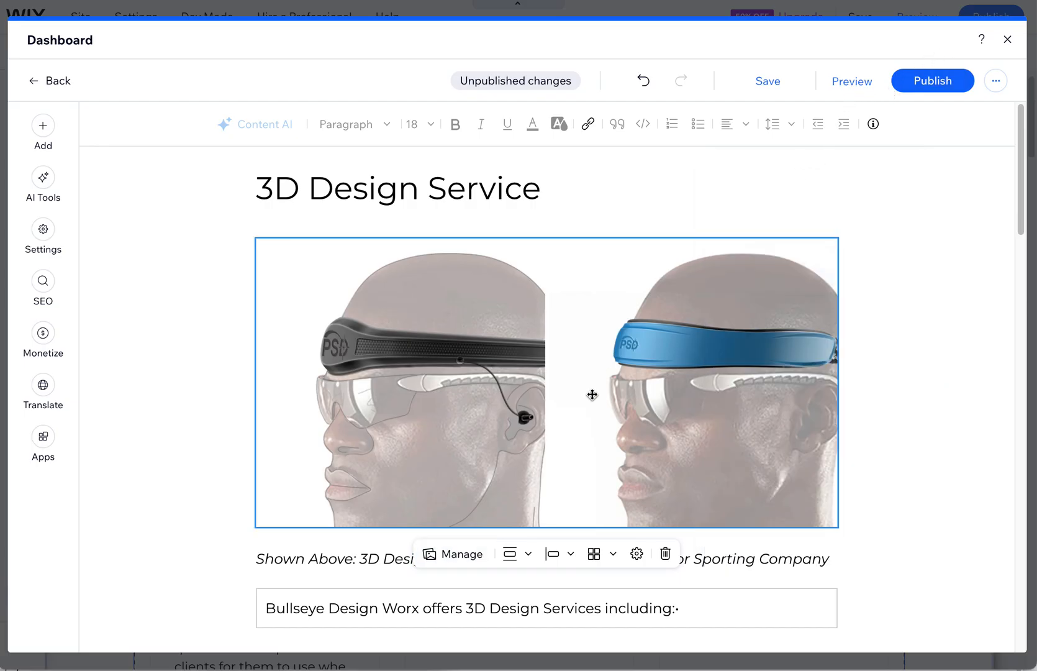
Step: Cut the sentence "Bullseye Design Worx offers 3D Design Services including:" out of its table and delete the empty table
scroll(596, 401, down, 3)
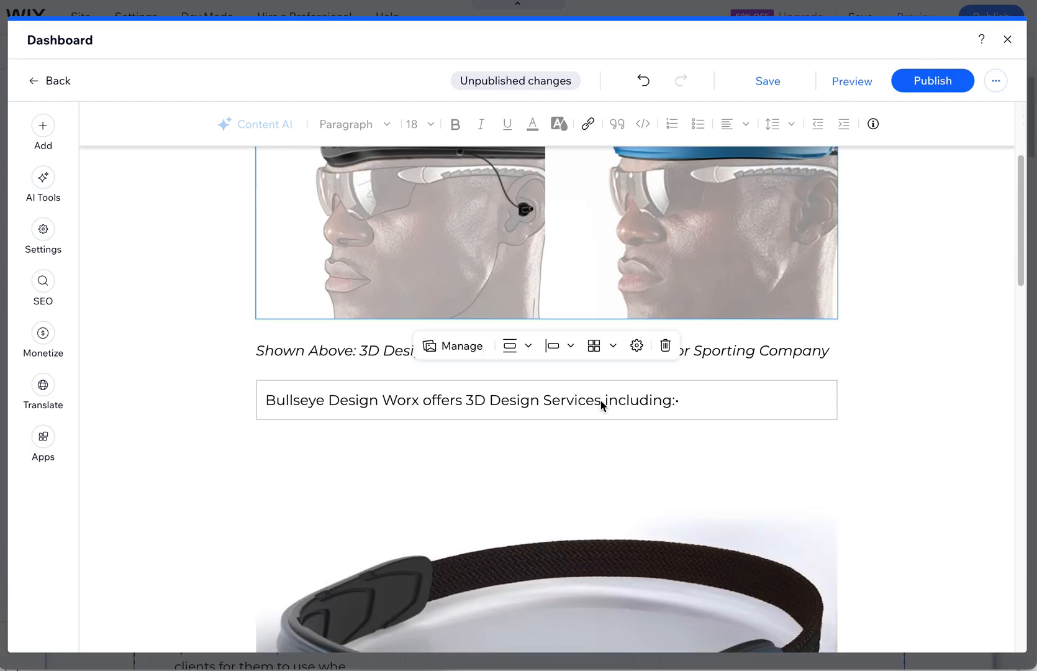
click(503, 396)
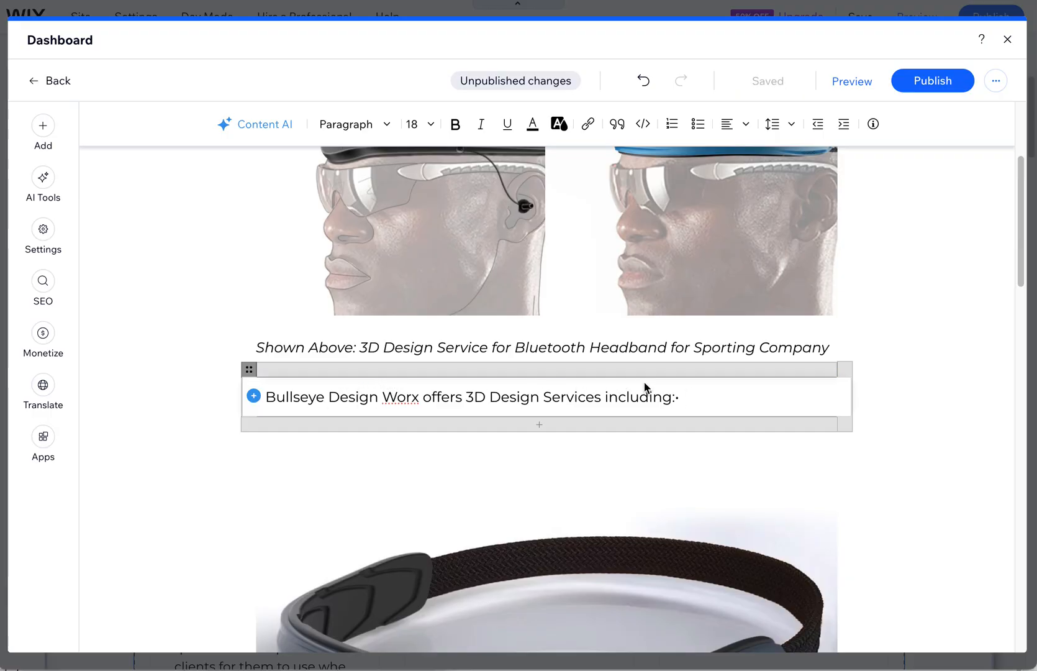
triple_click(455, 403)
key(ctrl+c)
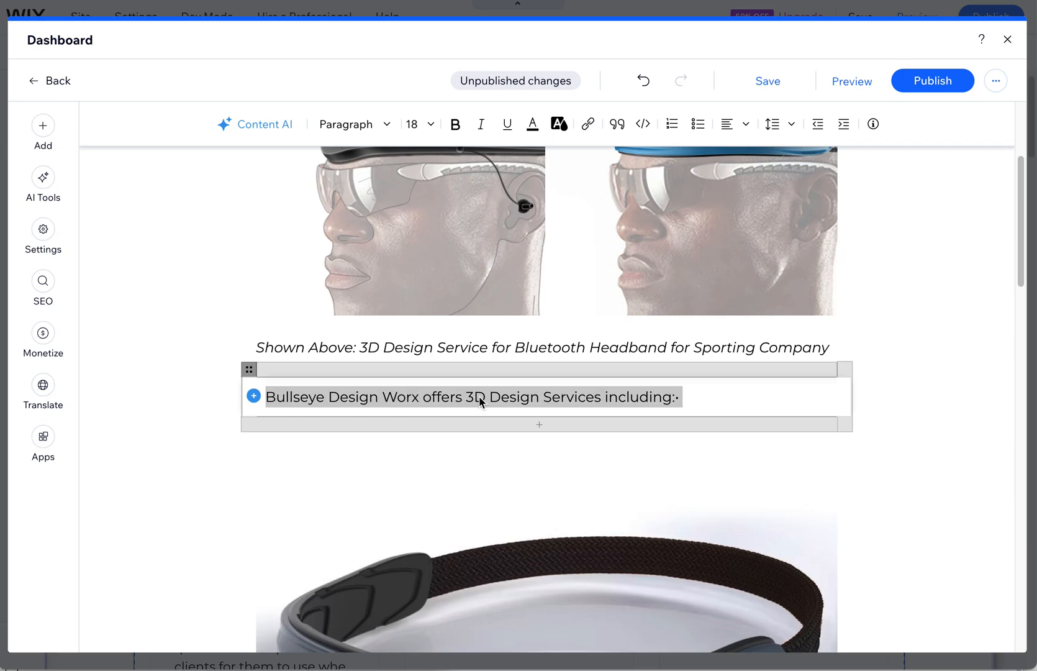
key(BackSpace)
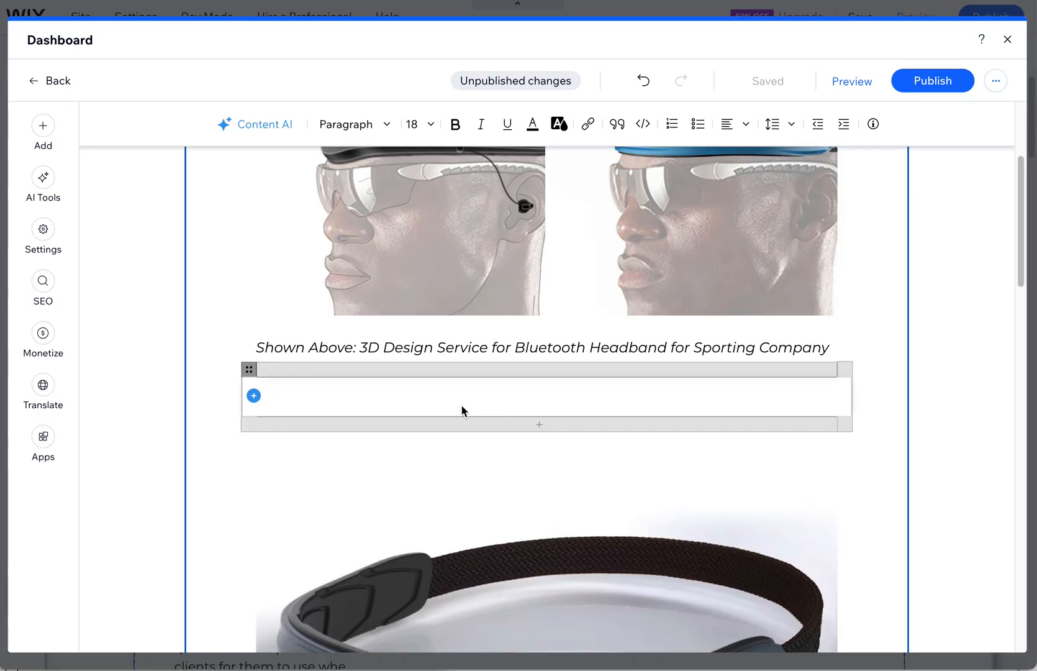
click(503, 372)
key(Delete)
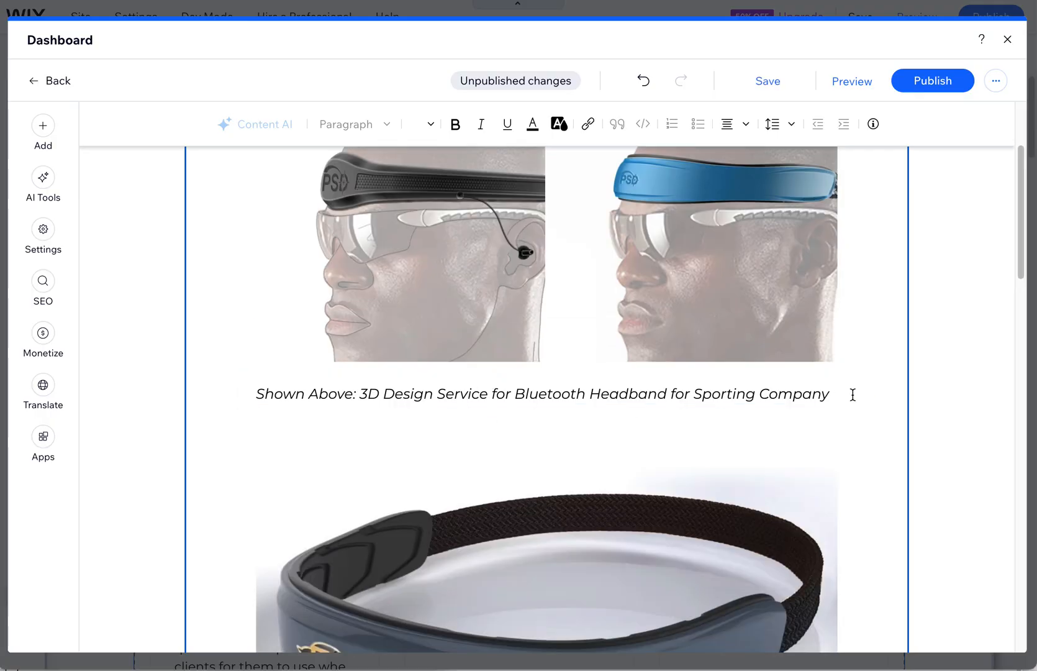
Step: Paste "Bullseye Design Worx offers 3D Design Services including:" as a new paragraph below the italic "Shown Above" line
click(852, 395)
key(Return)
key(ctrl+v)
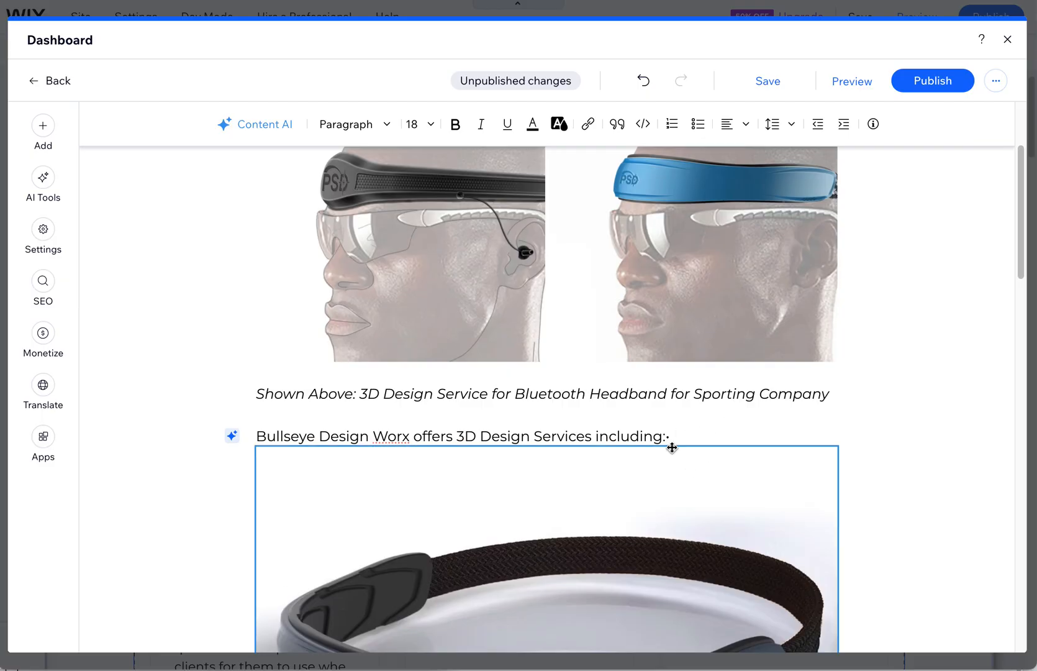
Step: Compare the draft's layout with the original website's "3D Design Service" post, from the headband pictures down to the "Product Development Services" section
scroll(660, 449, down, 1)
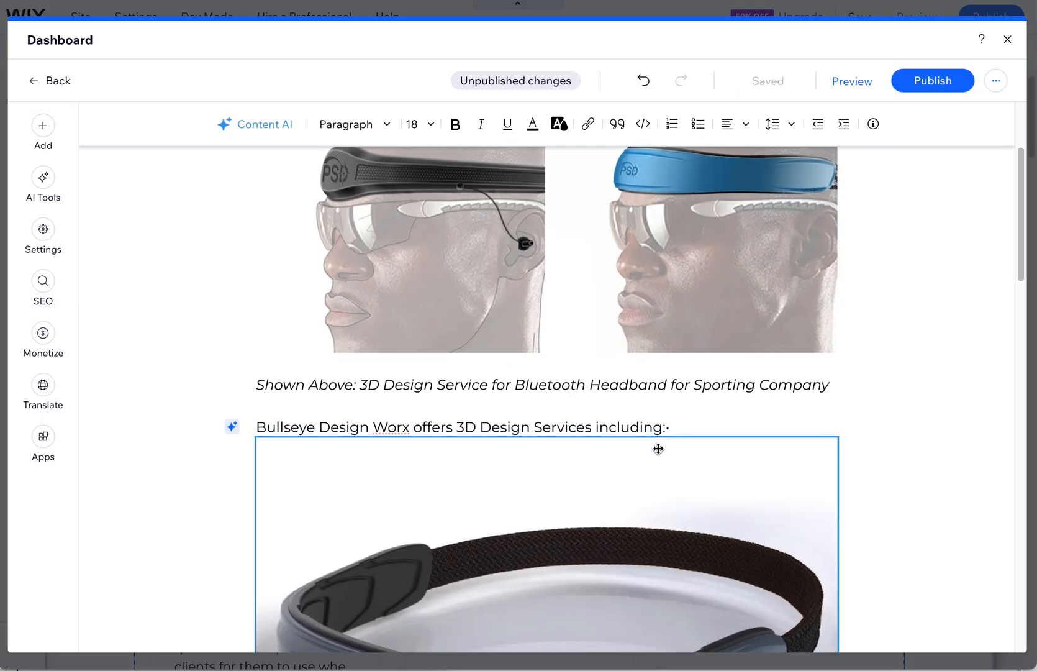
scroll(658, 449, down, 5)
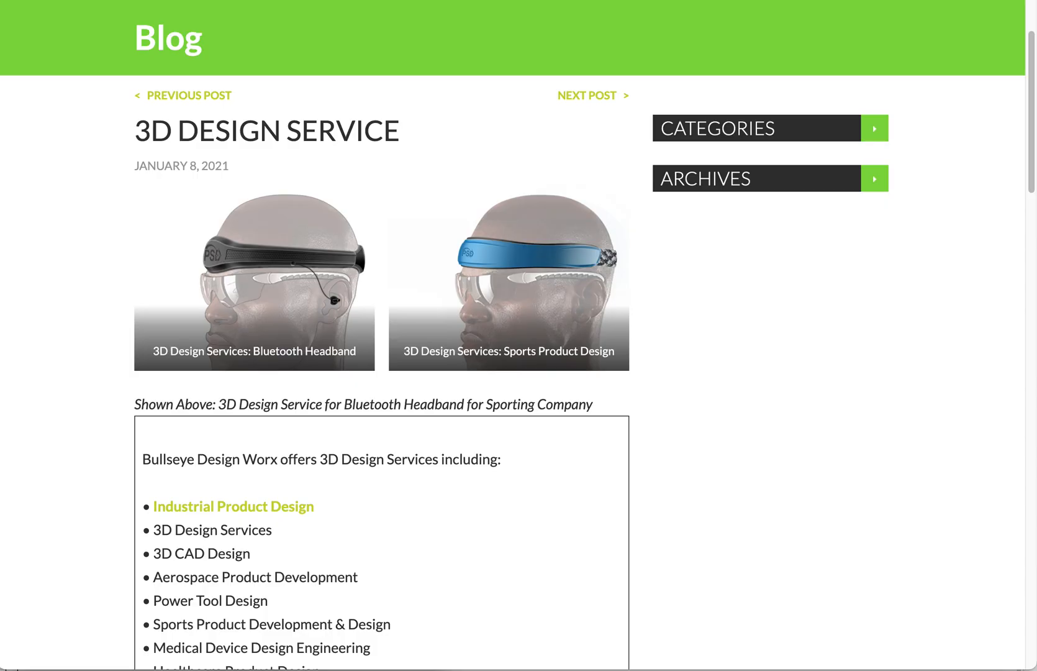
scroll(503, 460, down, 3)
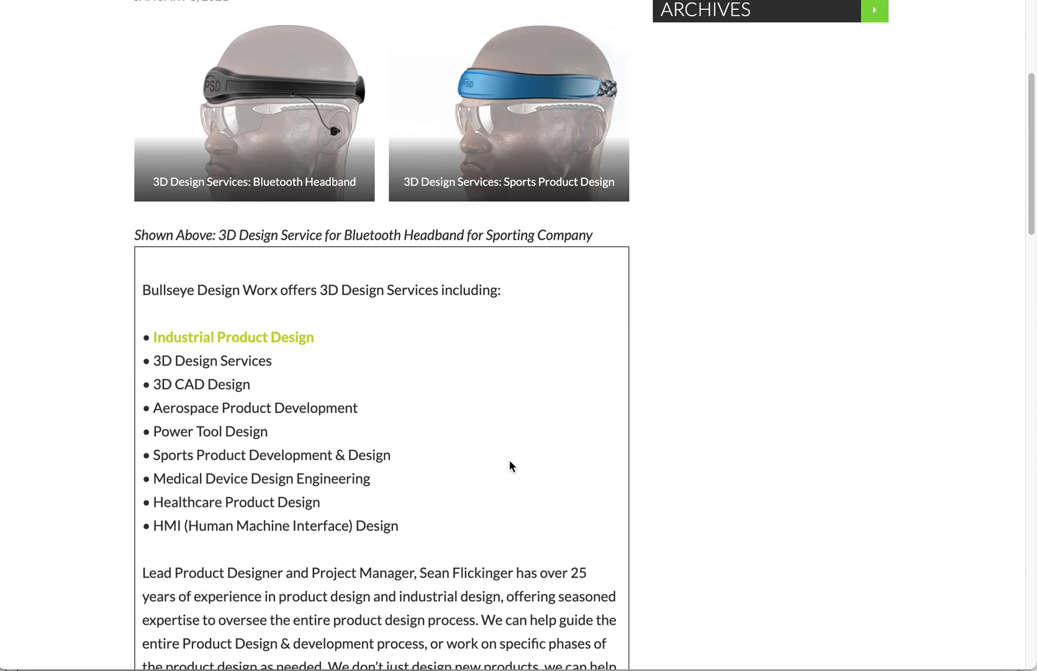
scroll(508, 458, up, 5)
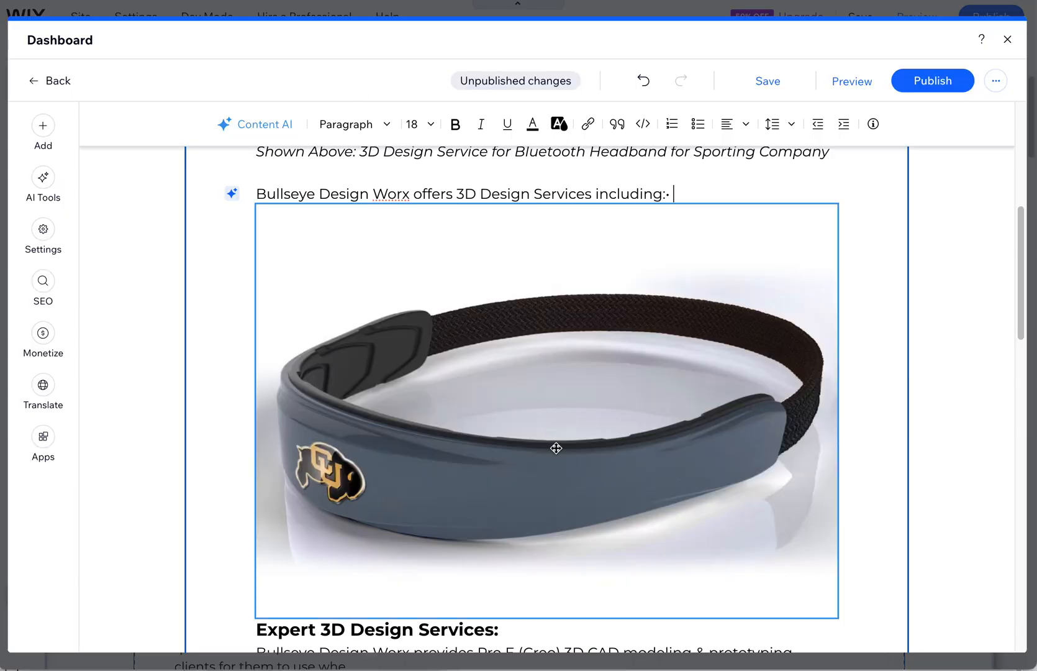
scroll(556, 445, down, 1)
scroll(559, 444, up, 3)
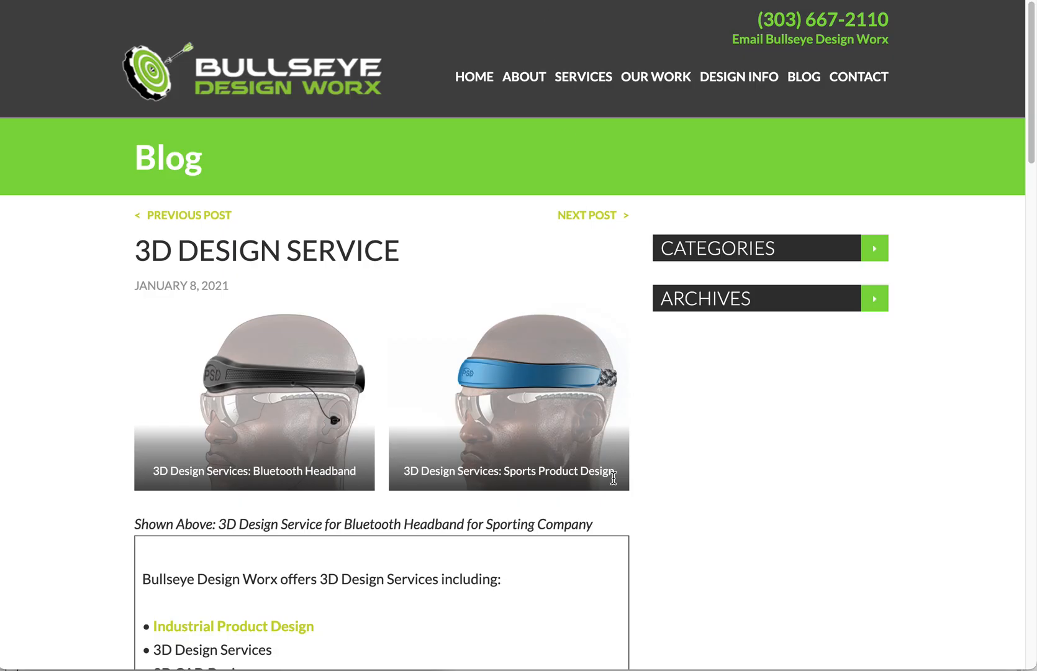
scroll(613, 478, down, 12)
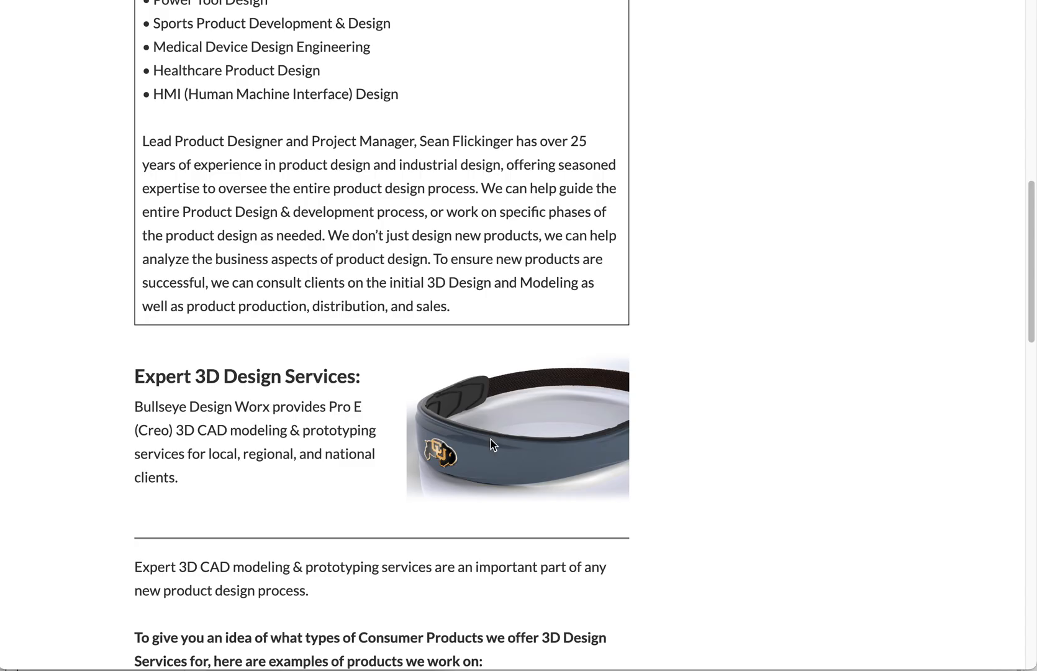
scroll(502, 480, down, 12)
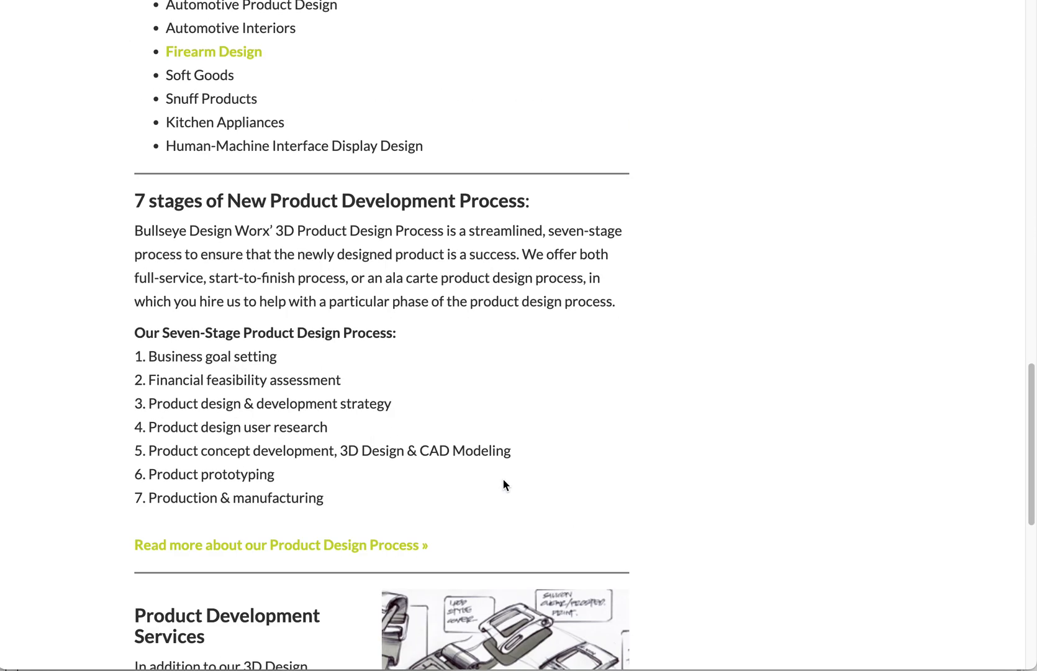
scroll(506, 479, down, 8)
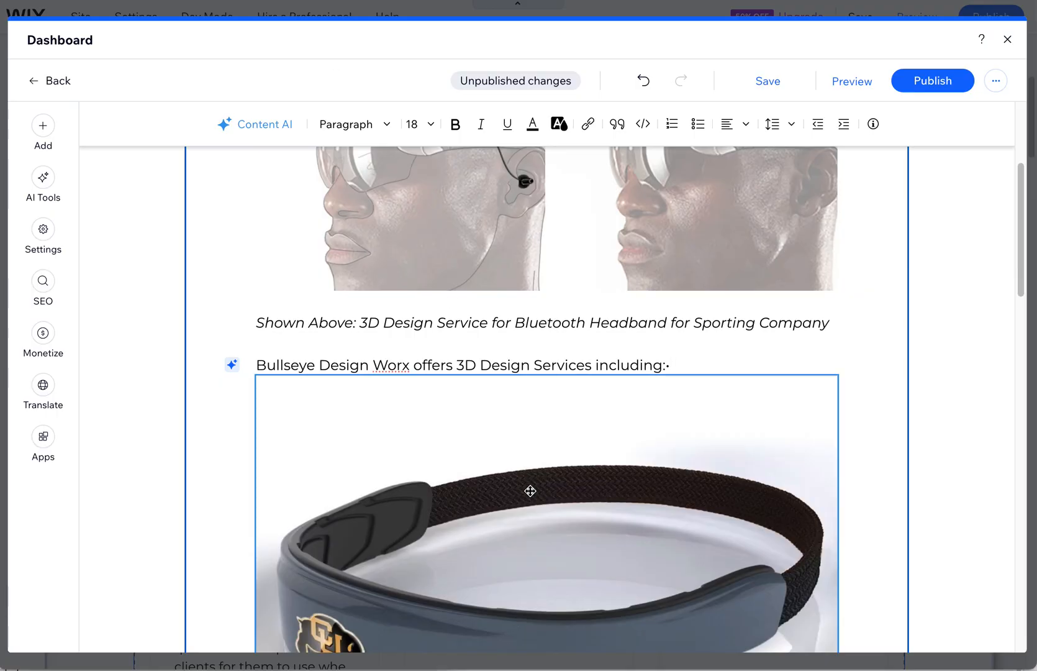
Step: Add an empty line after "Human-Machine Interface Display Design" above the "7 stages of New Product Development Process" heading
scroll(540, 487, down, 15)
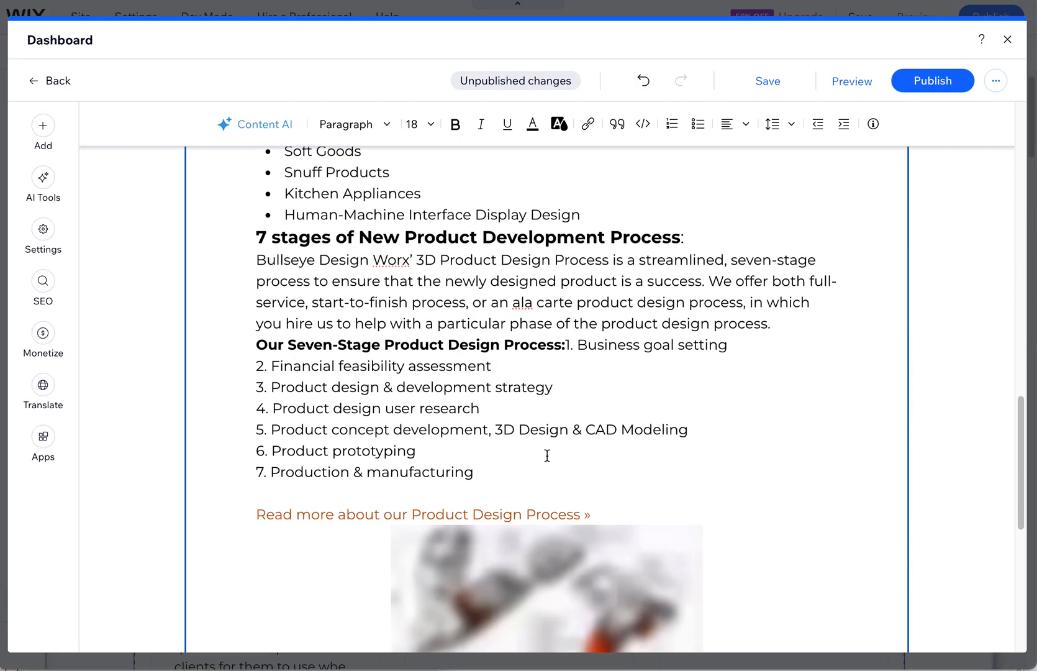
click(600, 218)
key(Return)
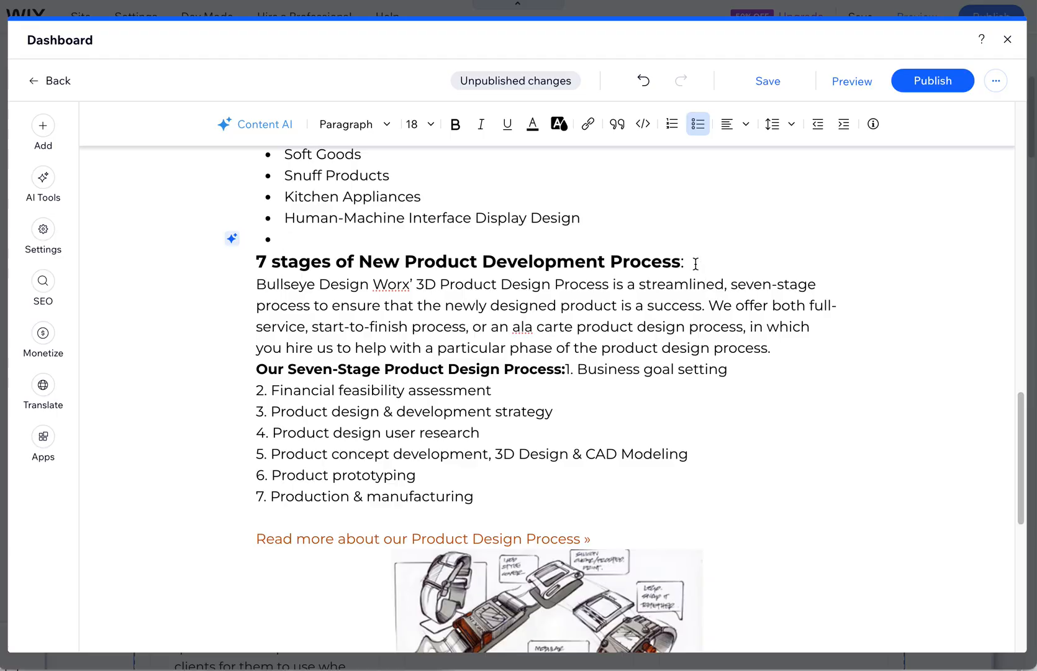
Step: Insert a blank line above "Our Seven-Stage Product Design Process:" and put "1. Business goal setting" on its own line below it
click(696, 263)
drag(805, 336, 799, 344)
click(799, 345)
key(Return)
click(567, 391)
key(Return)
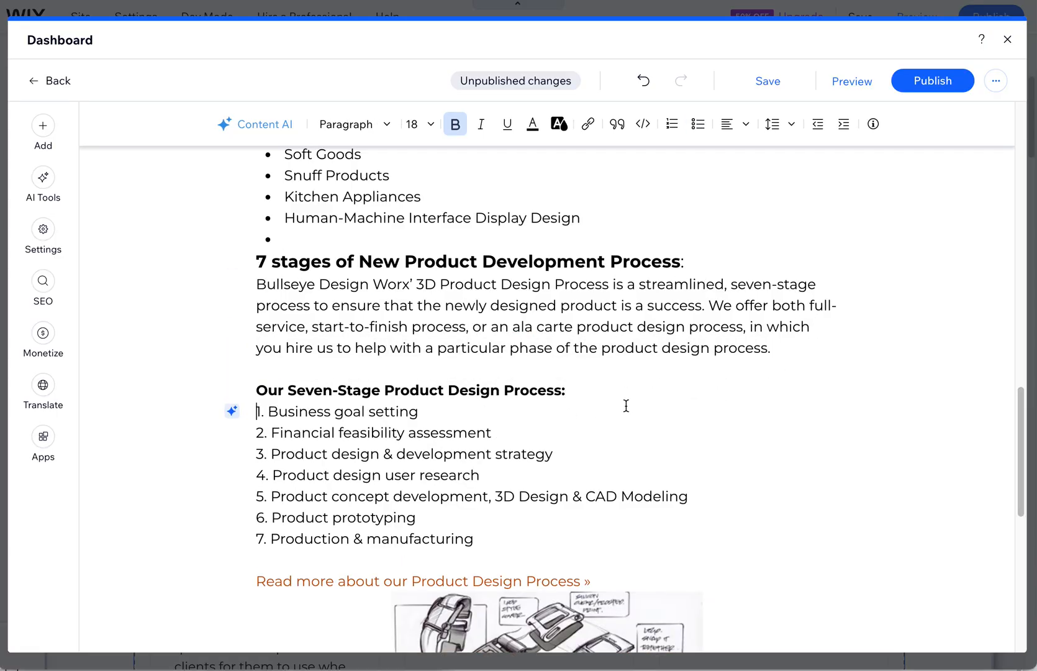
Step: Insert blank lines below the "Read more about our Product Design Process »" link and above "View 3D Design Examples »"
scroll(609, 429, down, 3)
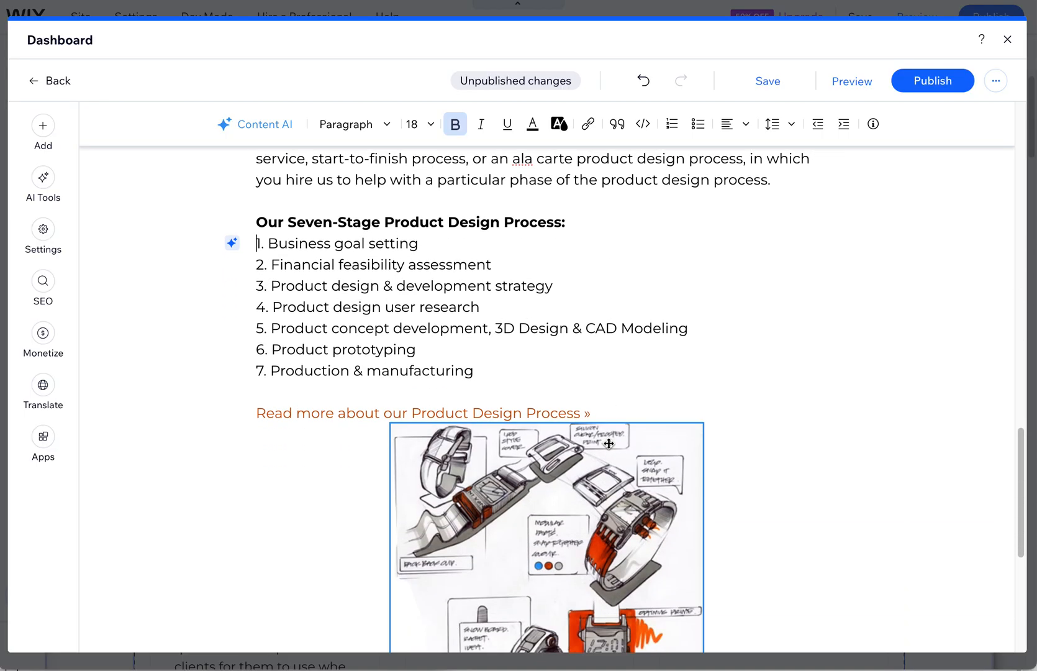
scroll(608, 443, down, 4)
click(609, 163)
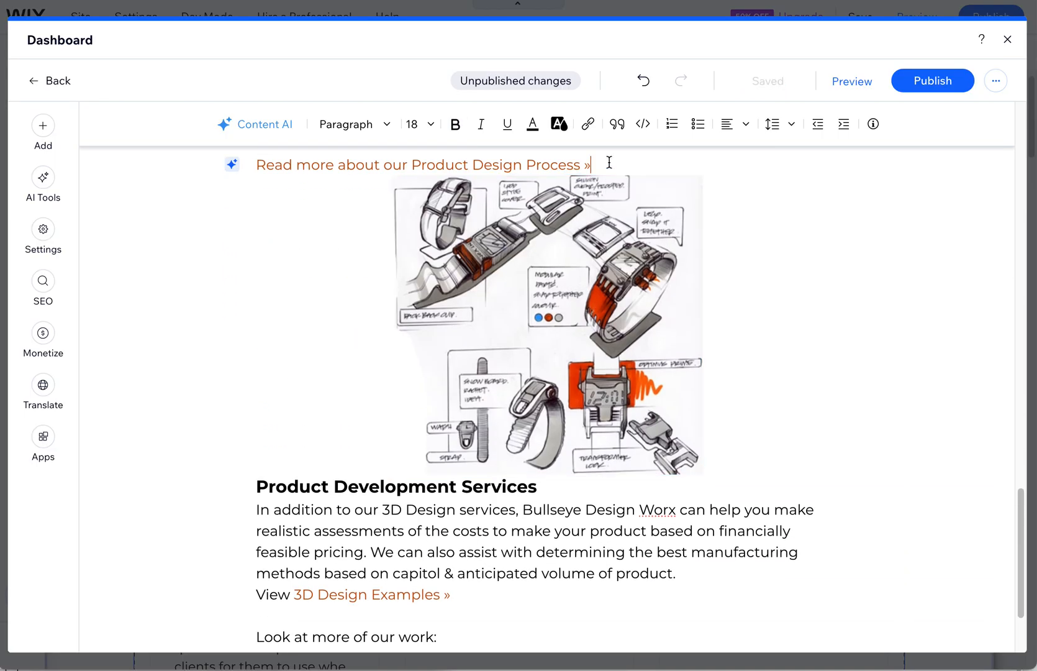
key(Return)
click(699, 595)
key(Return)
Step: Open the link settings of "Read more about our Product Design Process »" and examine the full URL
scroll(666, 583, up, 2)
click(408, 296)
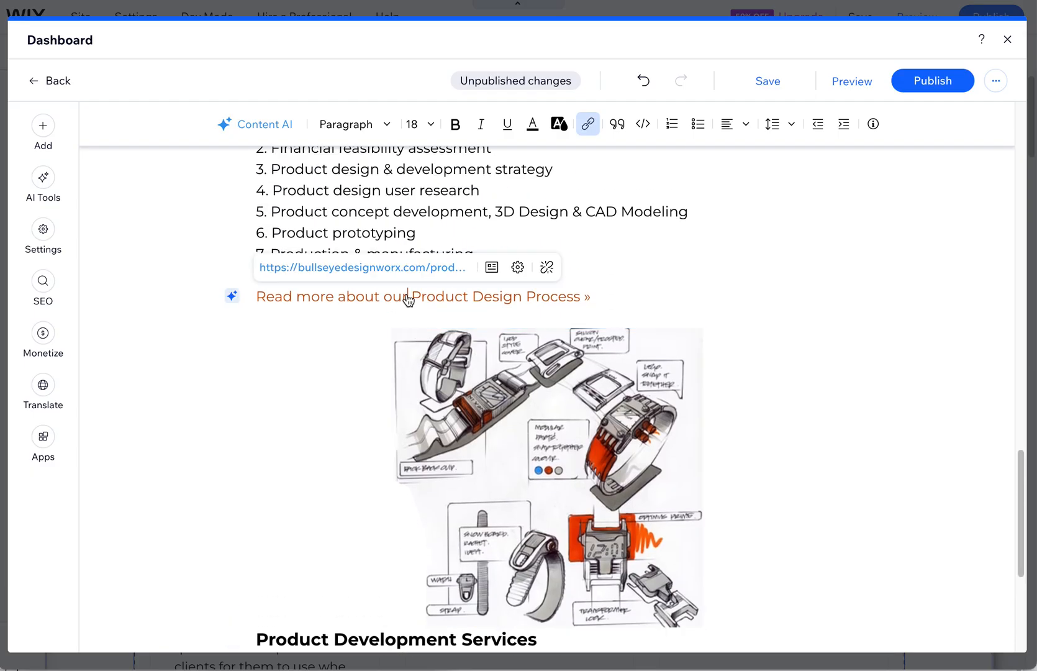
click(516, 269)
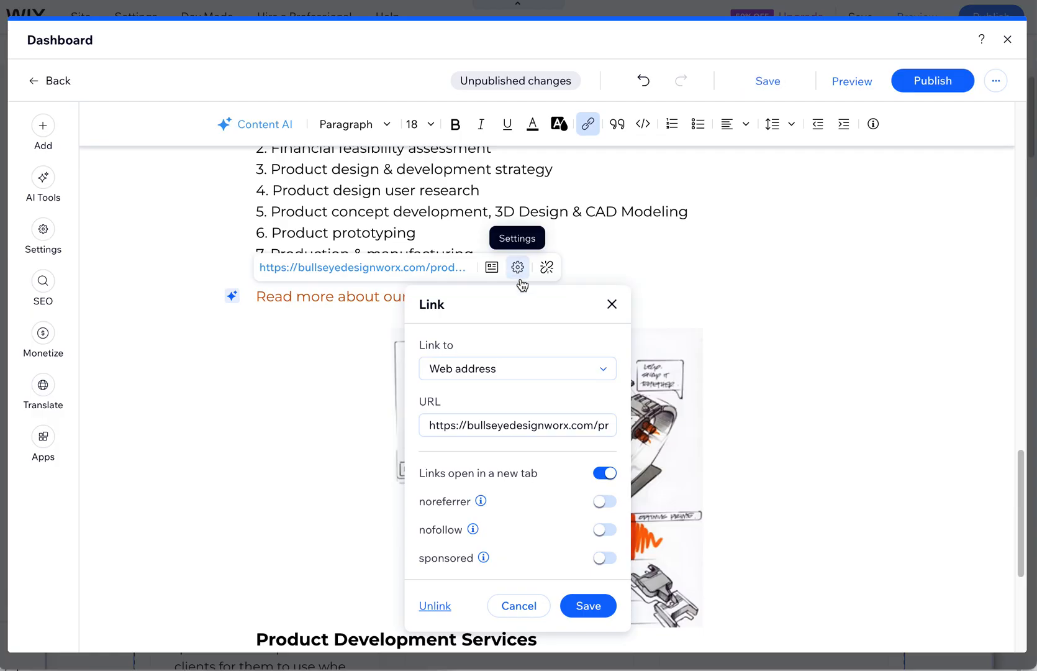
click(490, 430)
click(565, 430)
drag(531, 426, 661, 427)
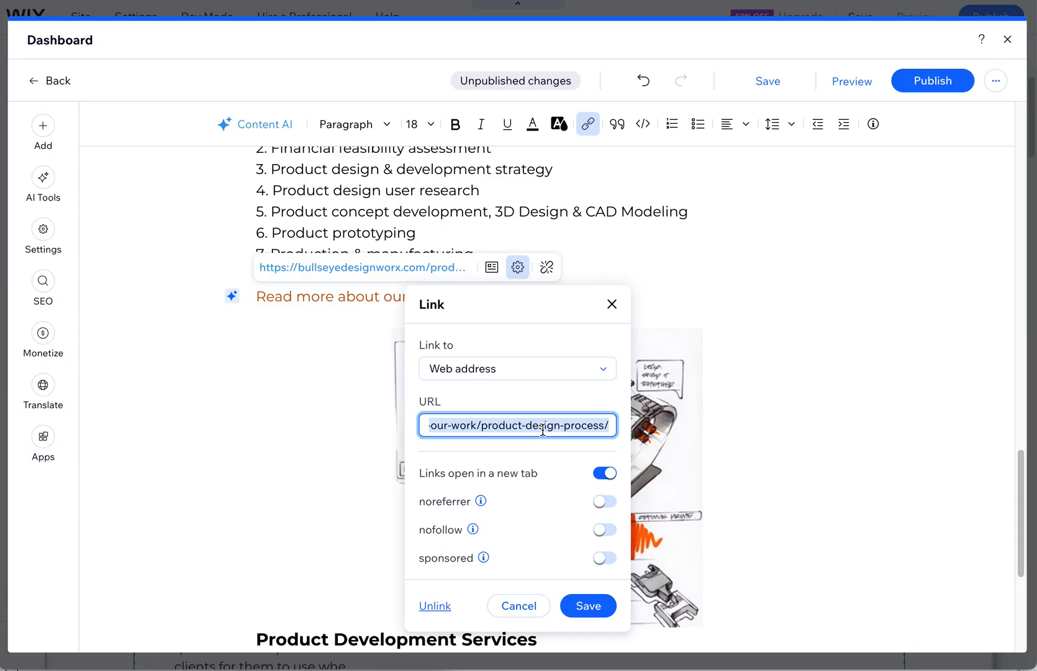
Step: Try to change the link's target from a web address to a site page, and discard the link changes
click(607, 474)
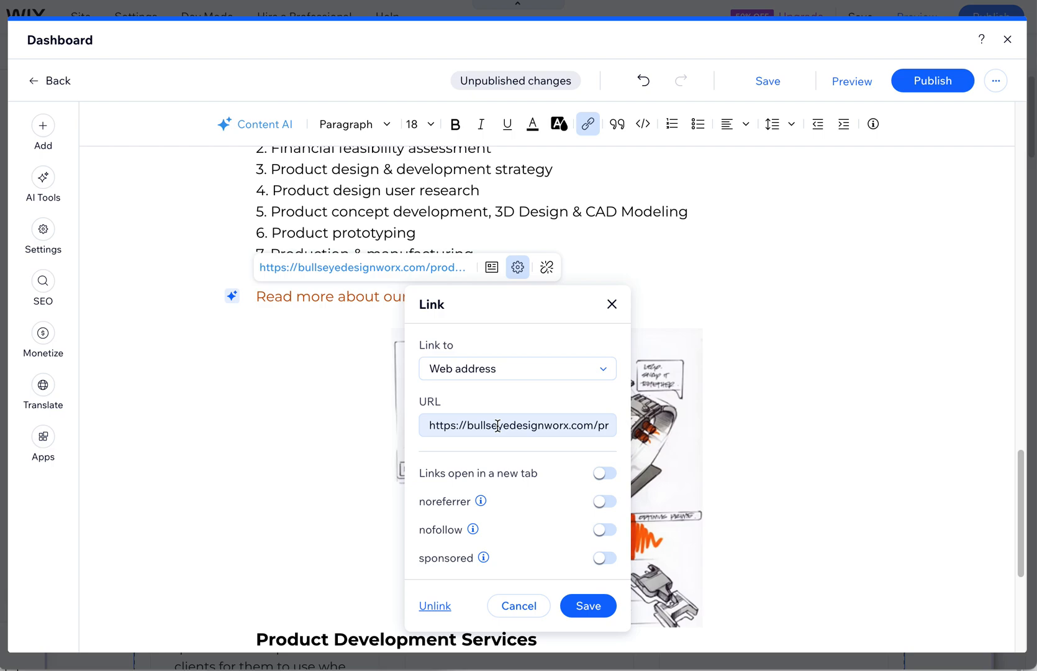
click(498, 367)
click(482, 440)
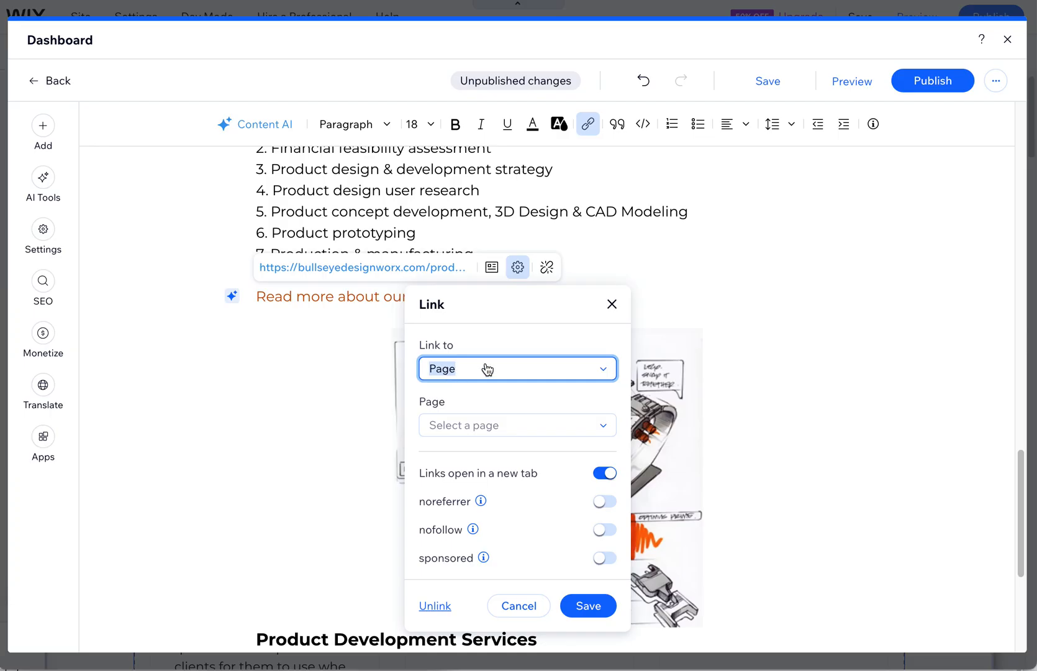
click(462, 426)
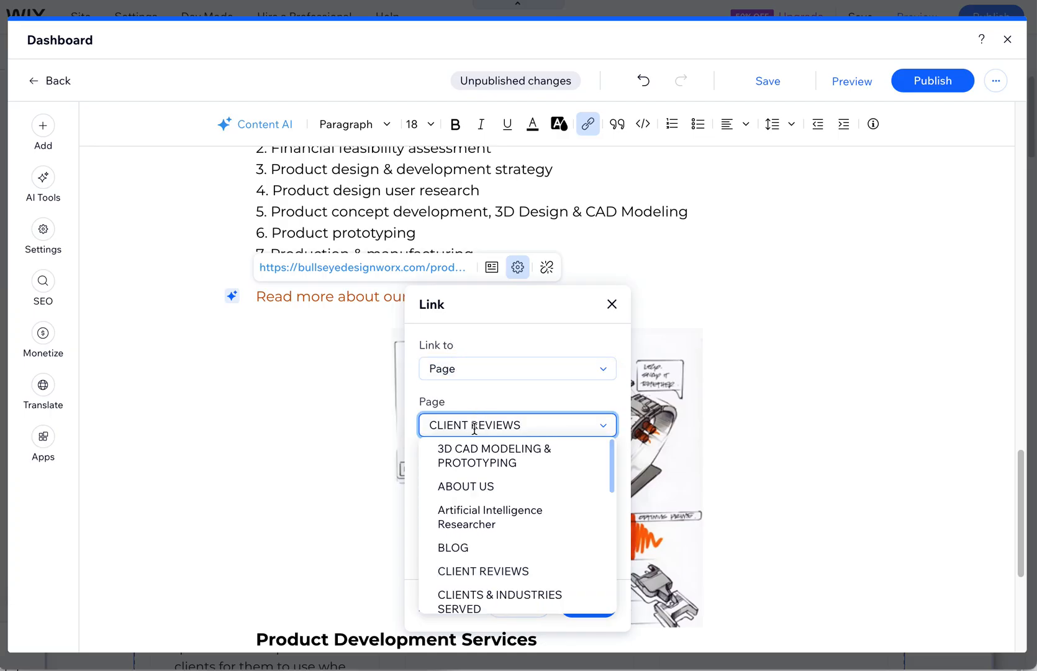
scroll(477, 562, down, 3)
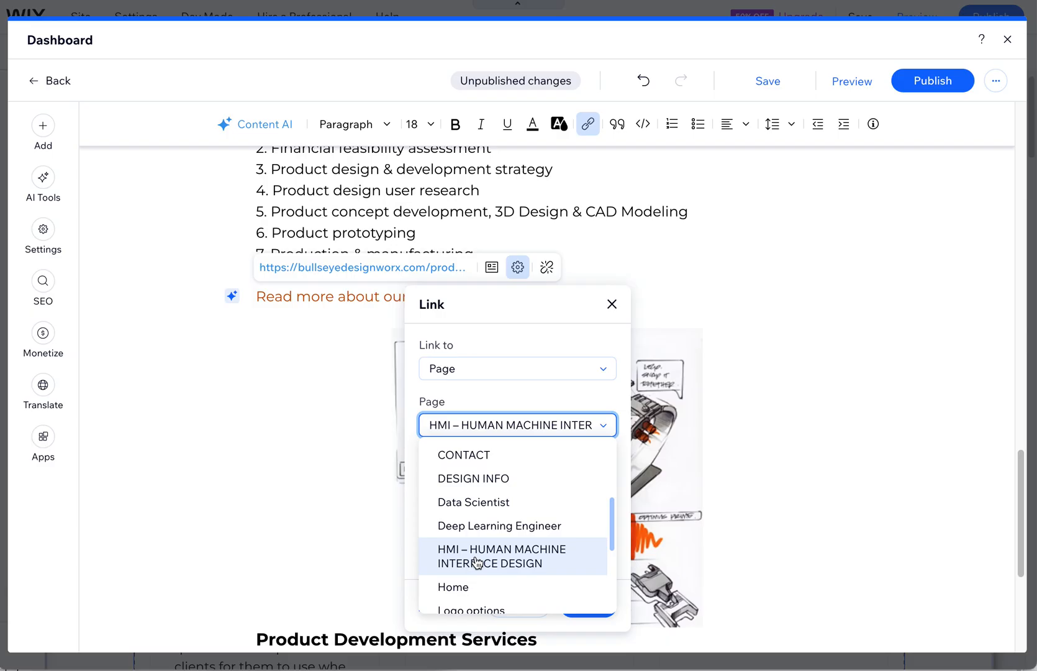
click(512, 388)
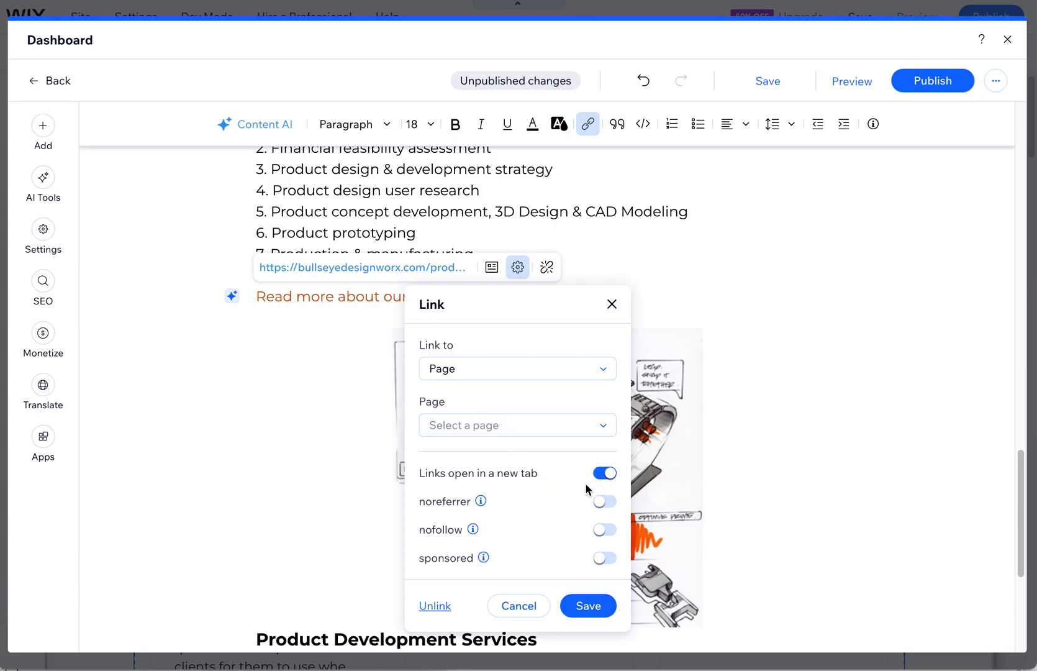
click(517, 605)
Step: Insert a blank line between the watch sketch image and the "Product Development Services" heading
scroll(486, 552, down, 1)
scroll(486, 551, down, 3)
click(256, 504)
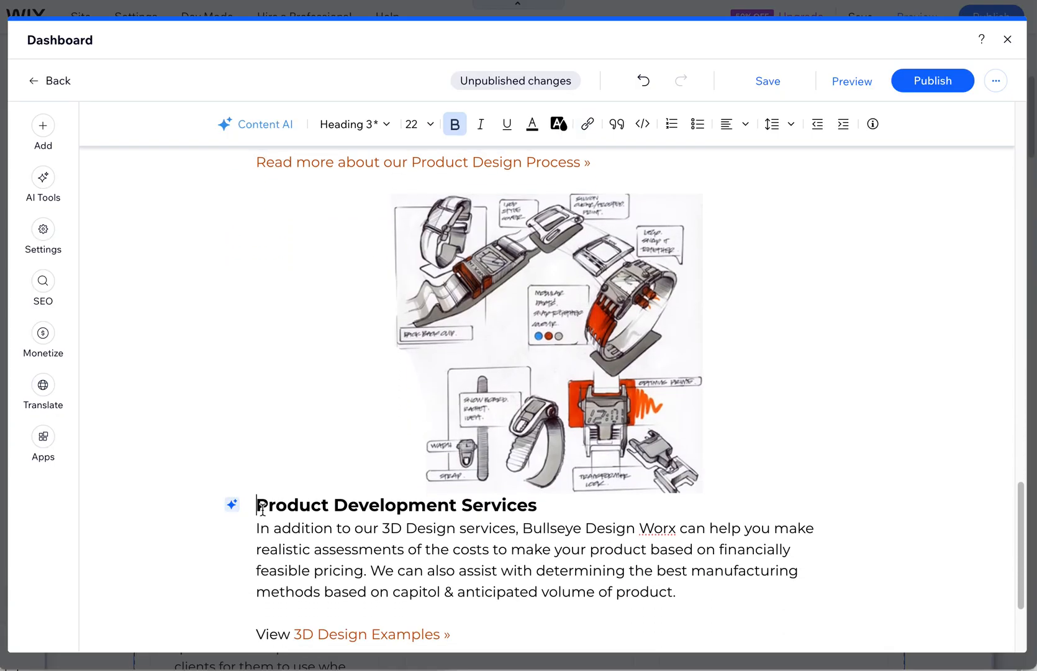
click(709, 597)
scroll(699, 604, down, 5)
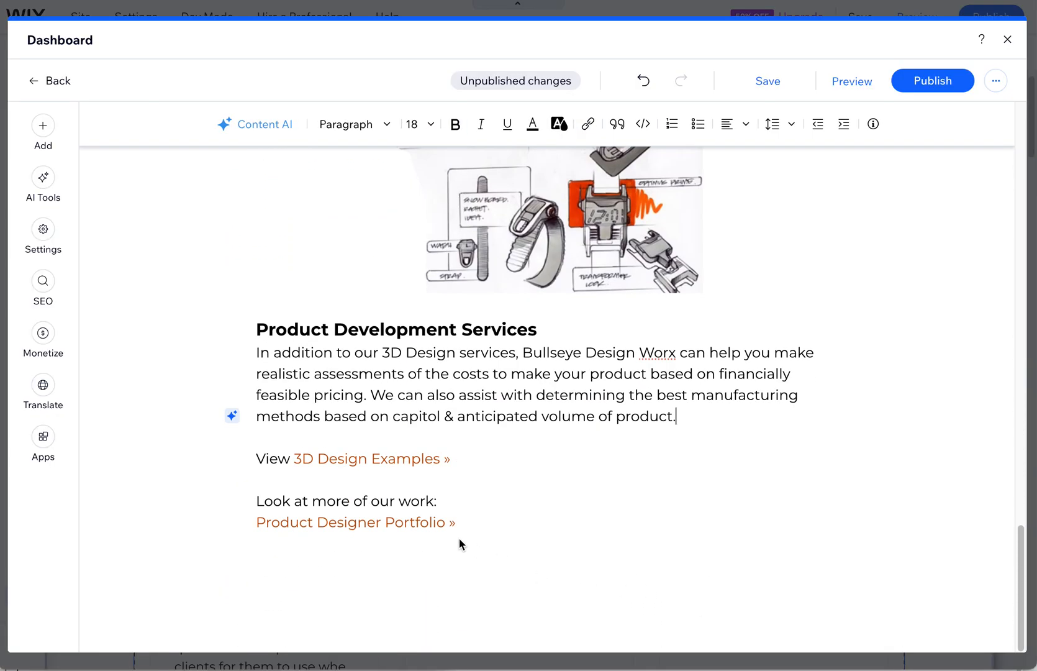
Step: Open the post settings and delete the leading "<p>" tag from the excerpt
scroll(444, 546, up, 15)
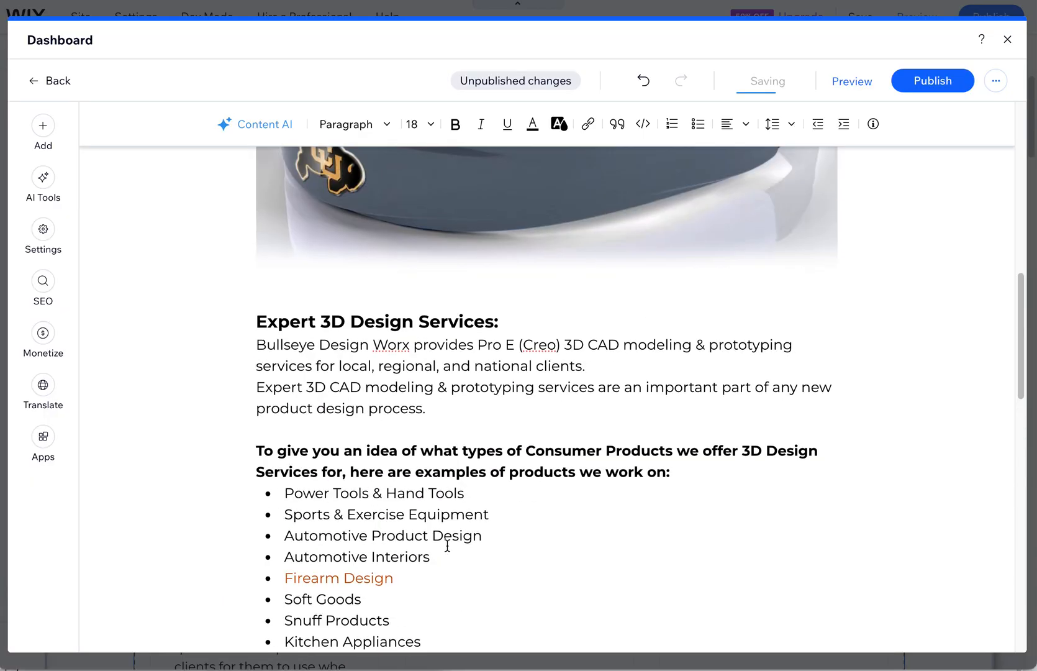
scroll(447, 545, up, 10)
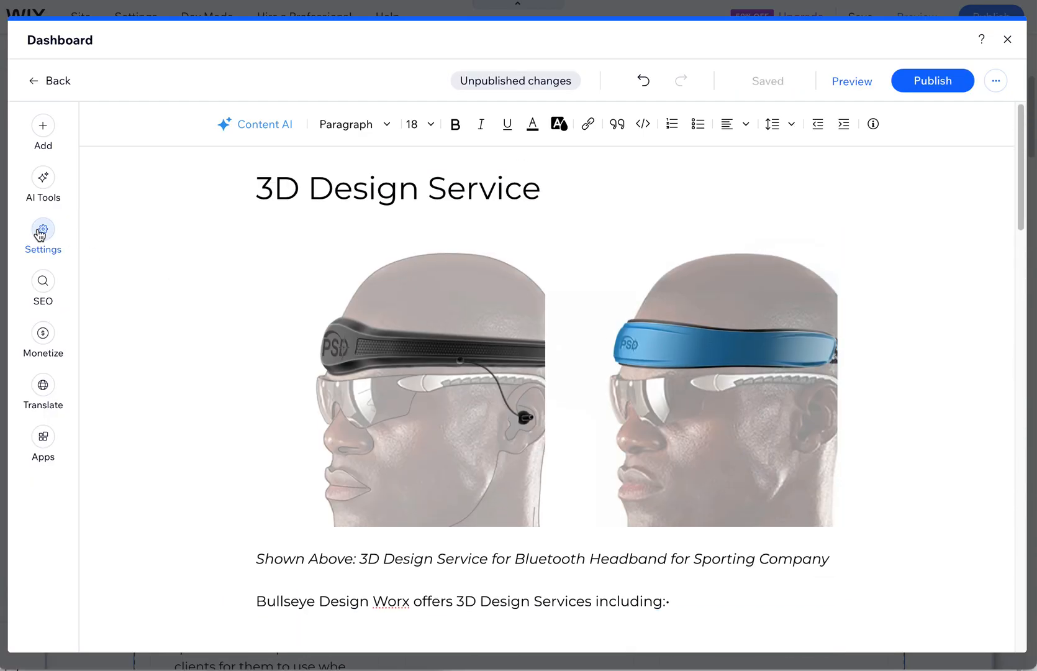
click(41, 231)
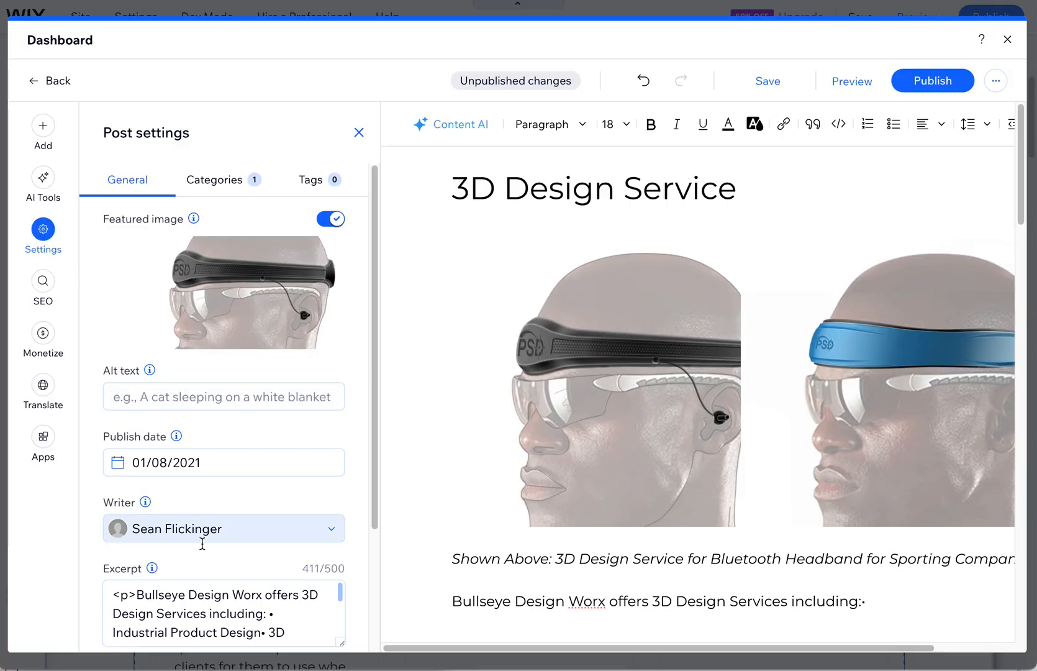
scroll(202, 549, down, 1)
scroll(200, 553, down, 1)
click(134, 503)
drag(134, 489, 113, 478)
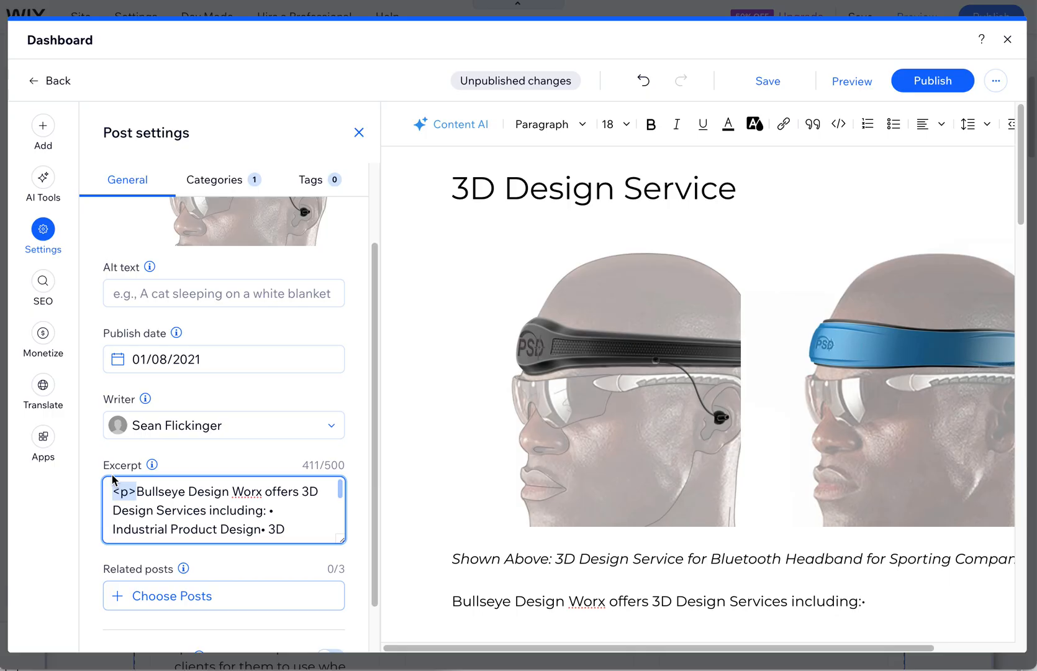
key(BackSpace)
Step: Delete the leftover characters after "years of" at the end of the excerpt, finish it with "service." and review the text
scroll(245, 506, down, 5)
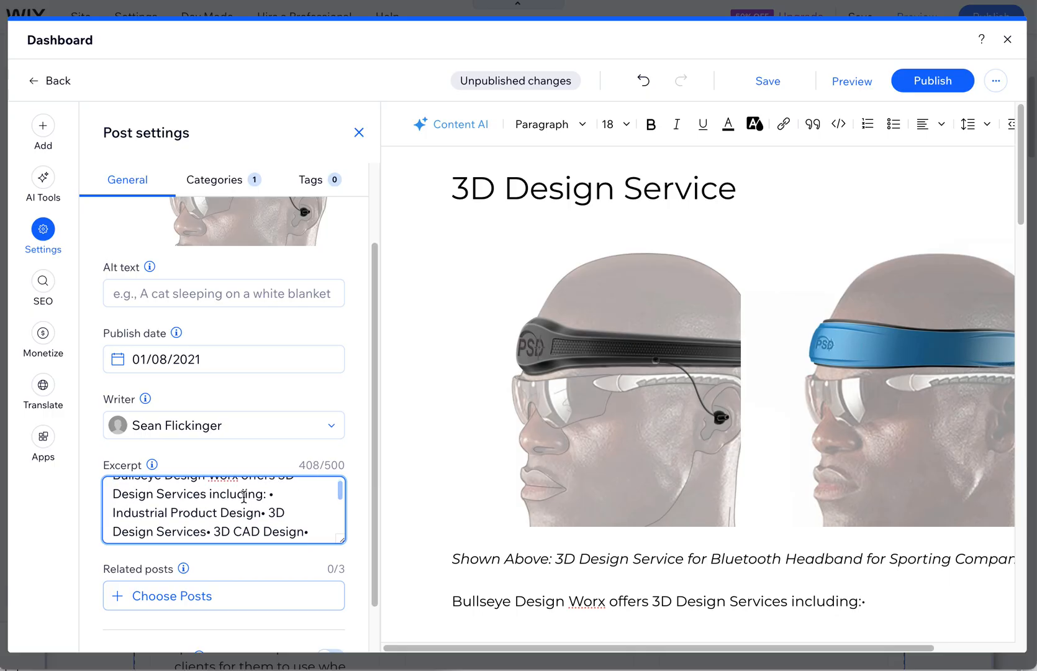
drag(244, 515, 162, 515)
key(BackSpace)
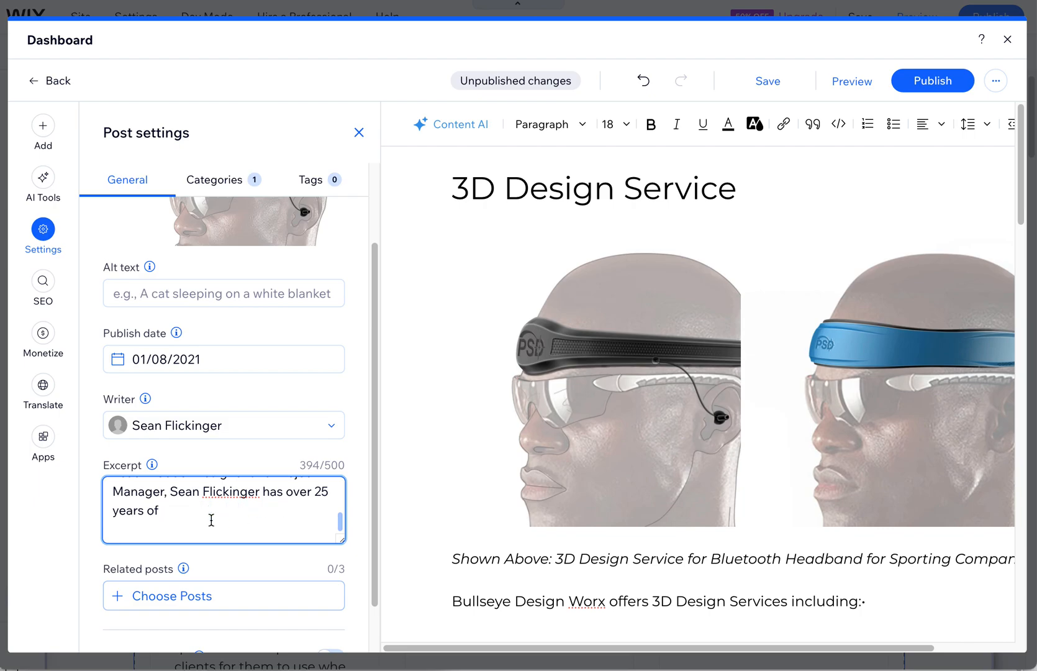
key(BackSpace)
text(service.)
scroll(256, 518, up, 5)
scroll(256, 522, up, 2)
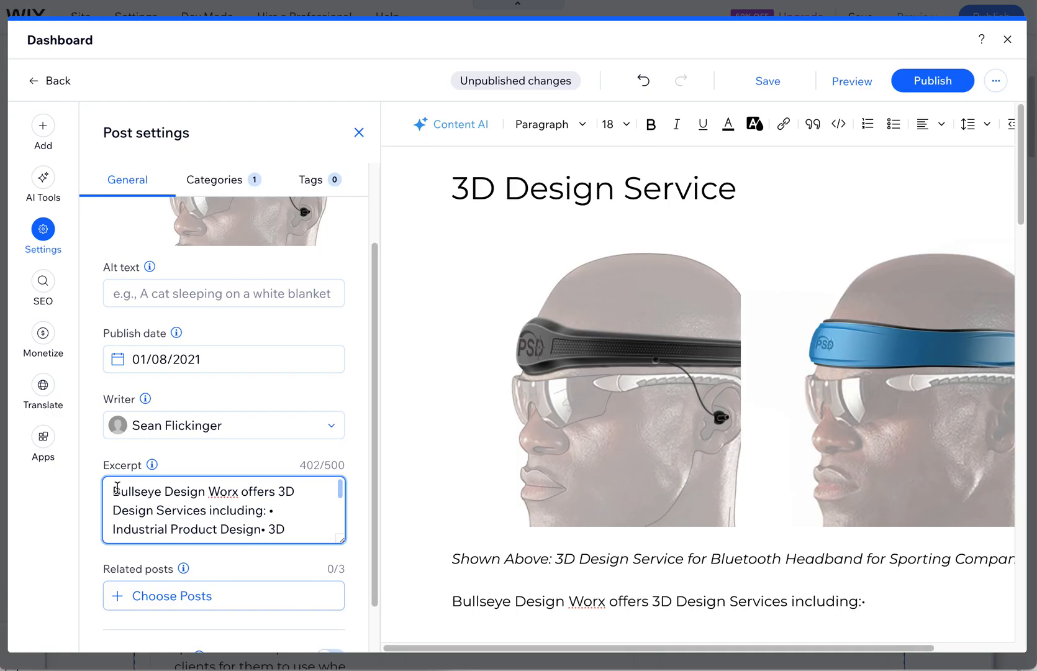
scroll(268, 526, down, 3)
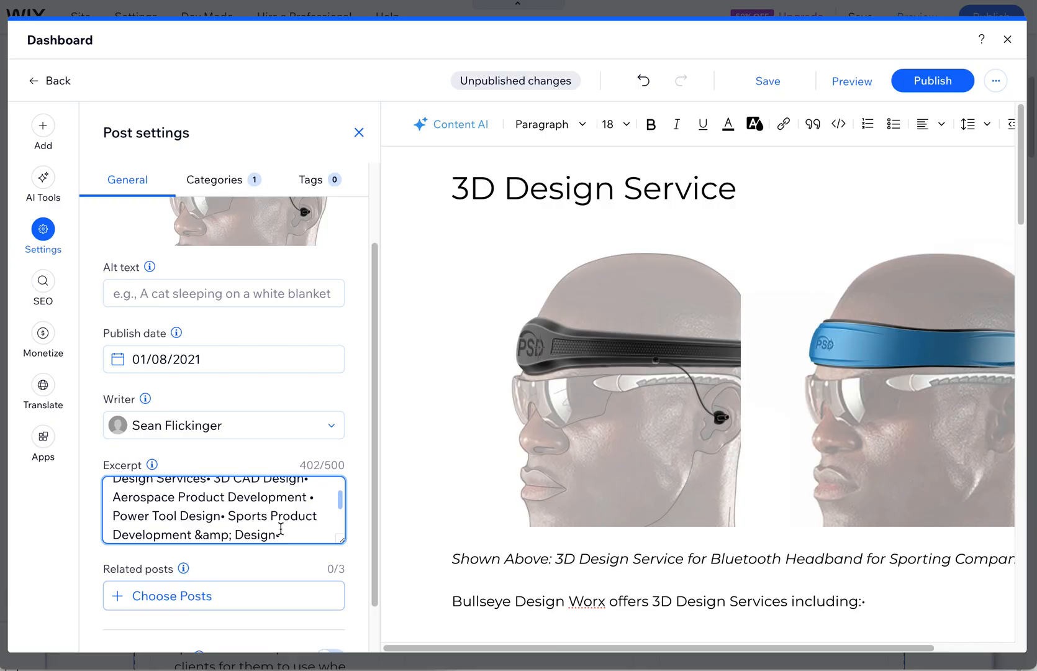
scroll(281, 528, up, 3)
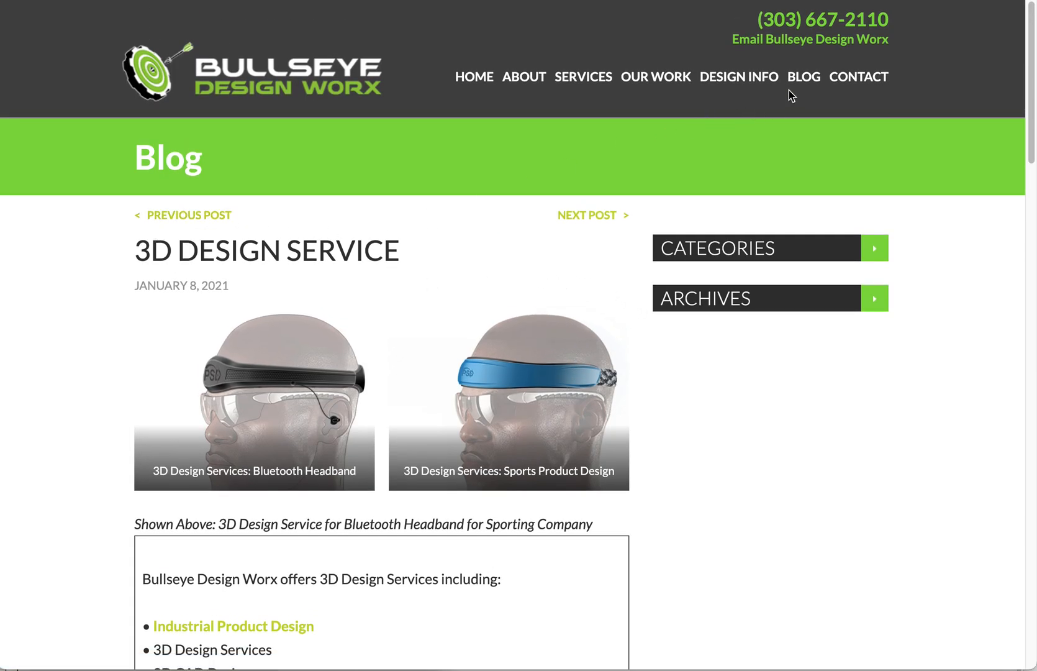
Step: Open the original website's main blog page and search it for "design service"
key(super+f)
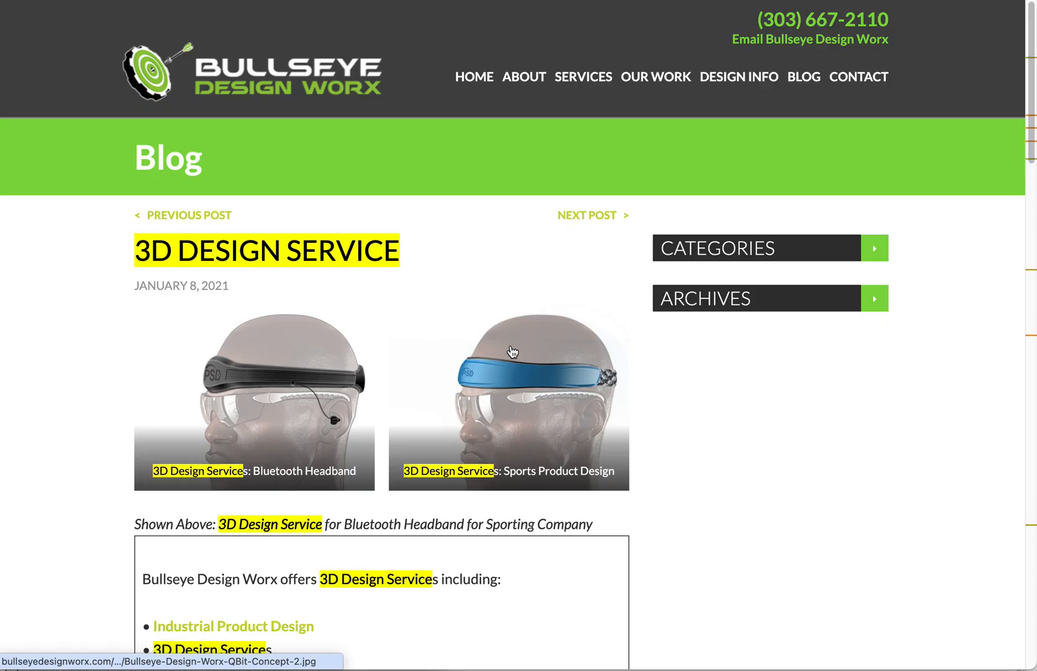
click(803, 76)
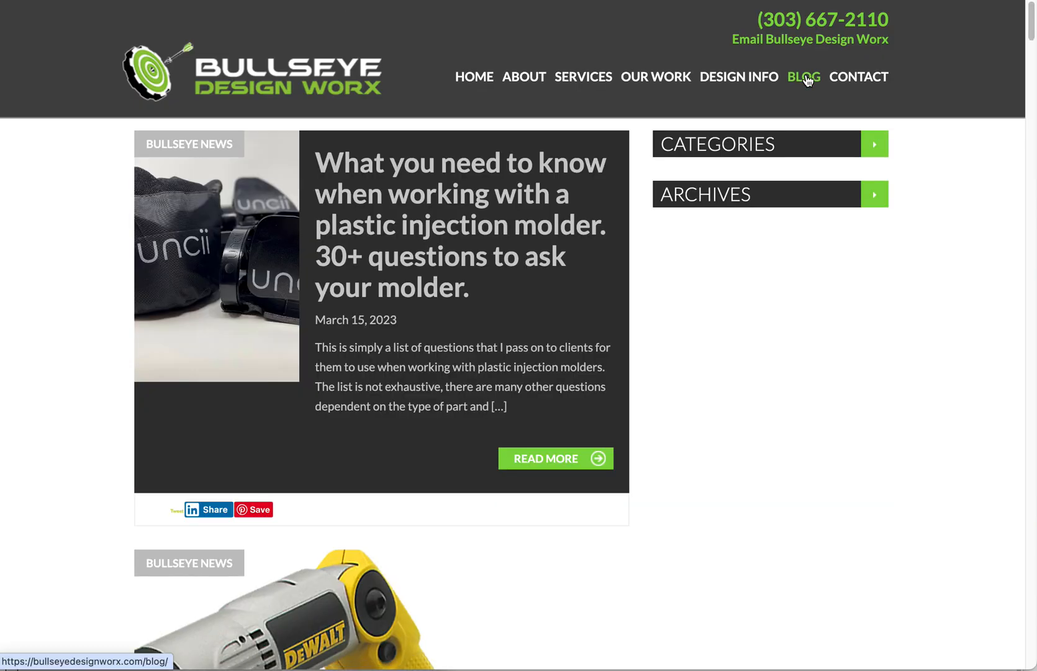
key(super+f)
text(design service)
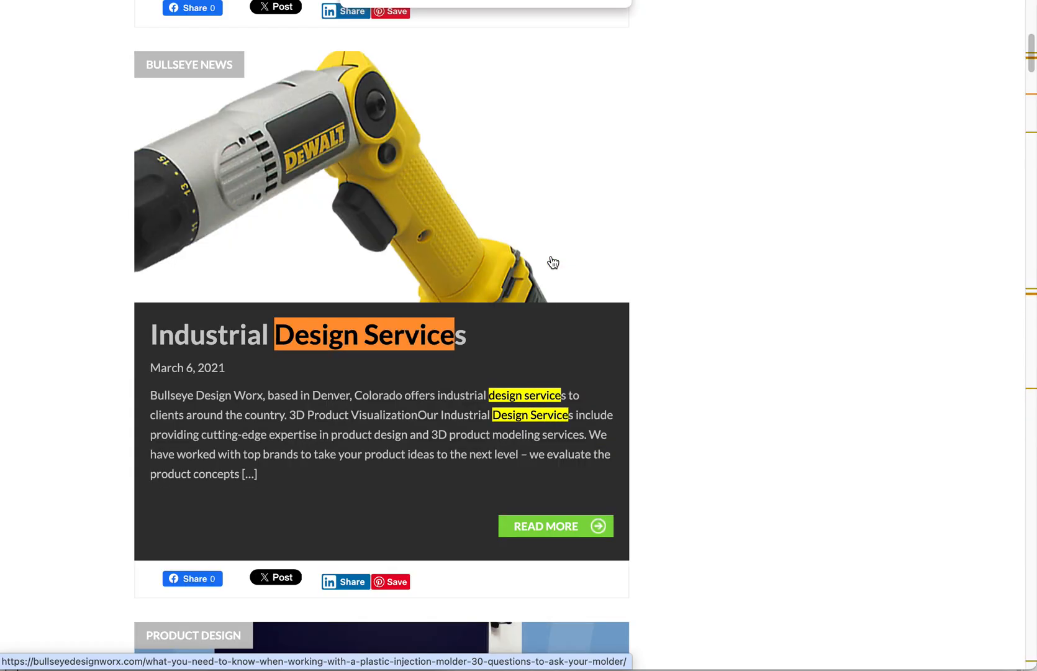
Step: Search the original blog for "3d design s", open the "3D Design Service" post to check it, and go to the previous post
key(super+a)
text(3d design s)
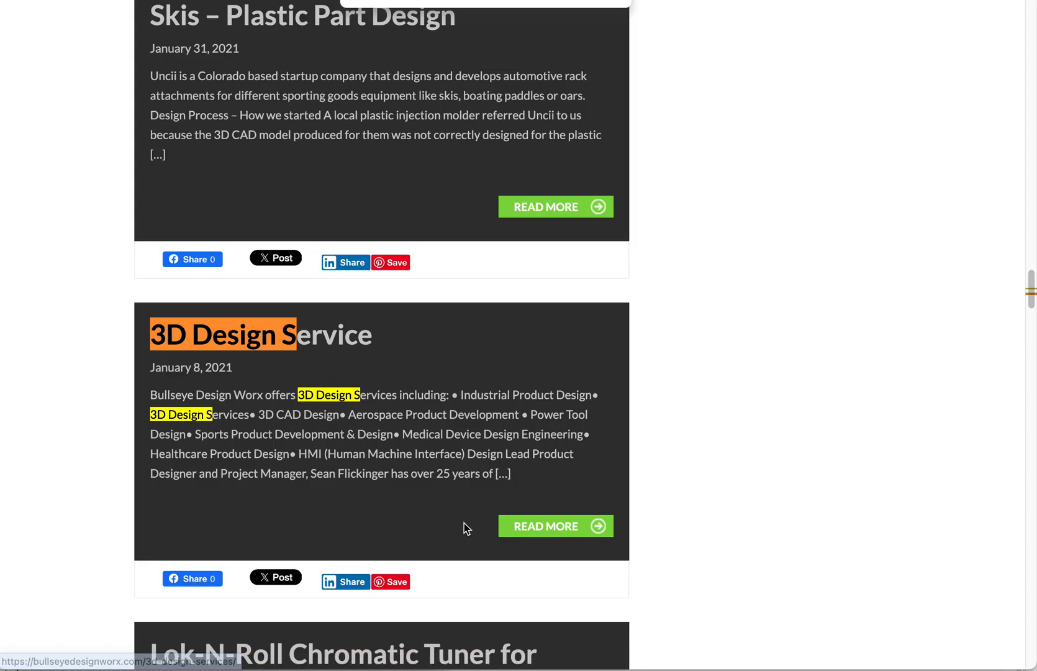
scroll(426, 425, down, 1)
click(307, 316)
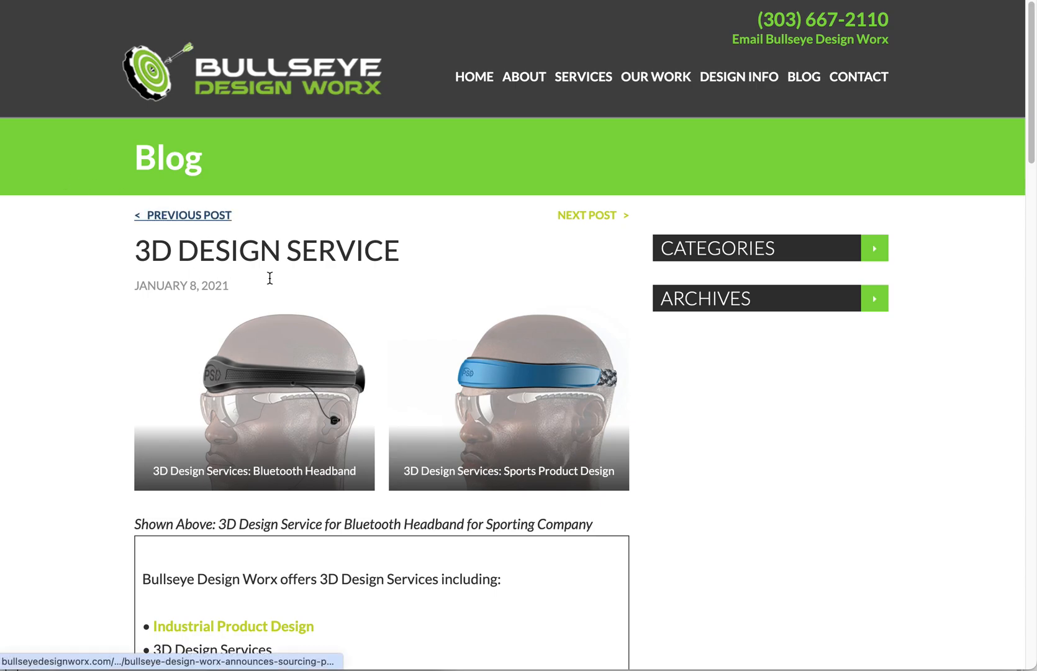
click(158, 213)
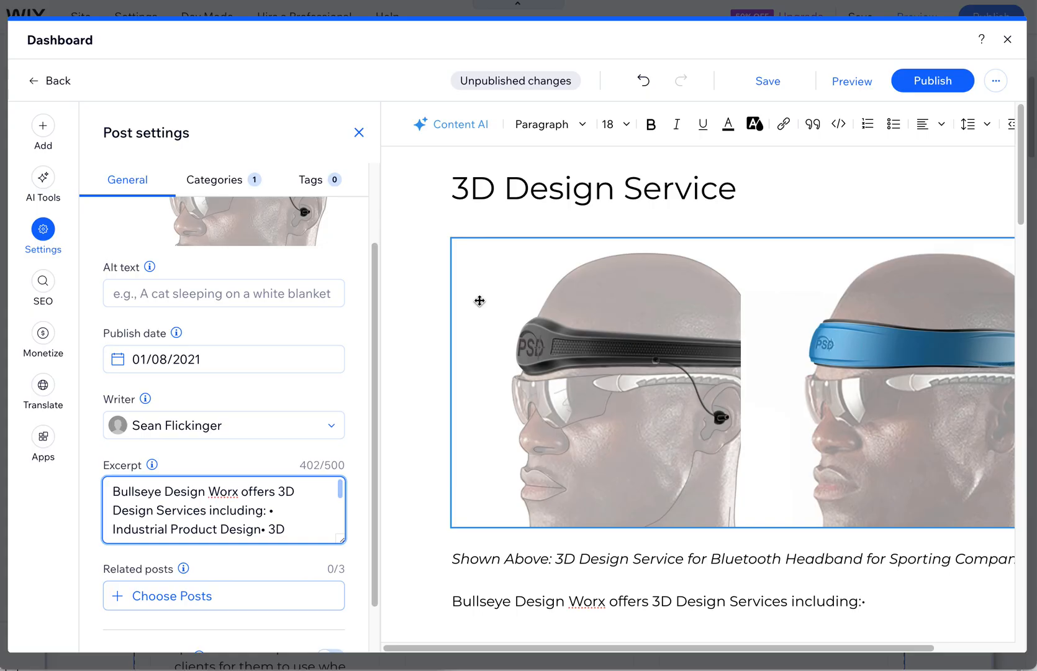
Step: Check the featured image in the settings of the "3D Design Service" post and publish the updated post
scroll(289, 320, up, 3)
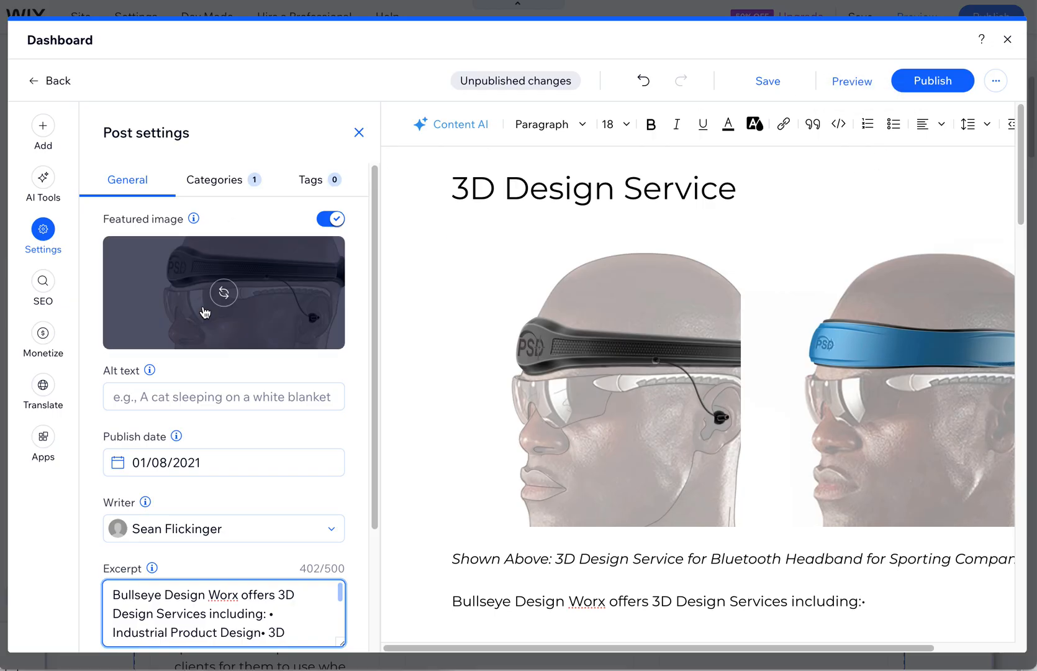
click(942, 83)
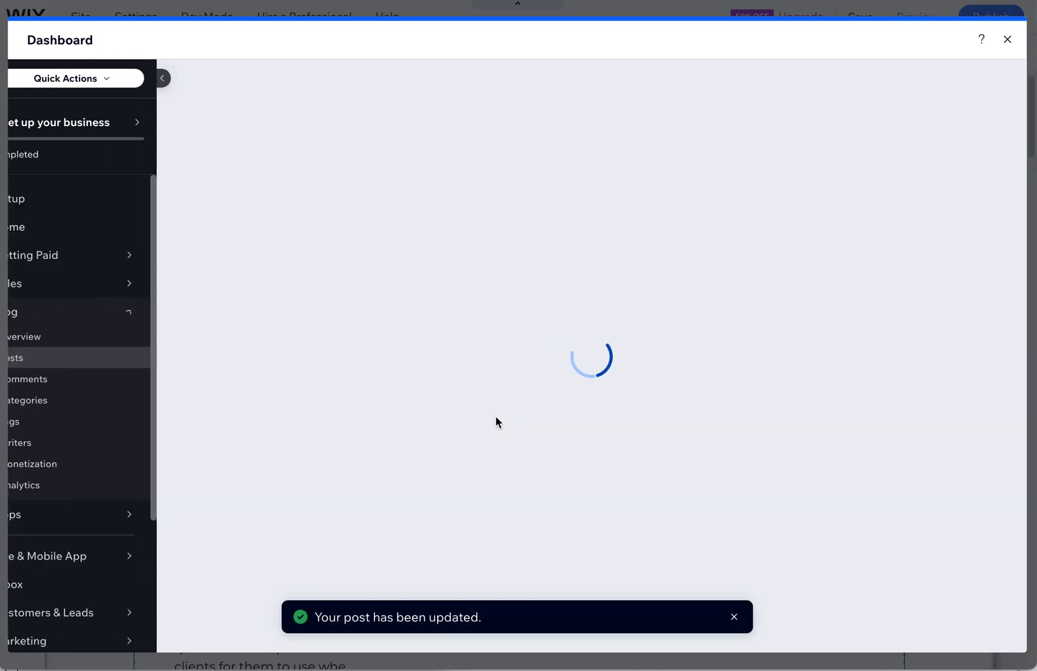
Step: Open the "GT Bicycles" STS-1 Carbon Fiber LTS post for editing from the published posts and show its post settings
scroll(495, 419, down, 10)
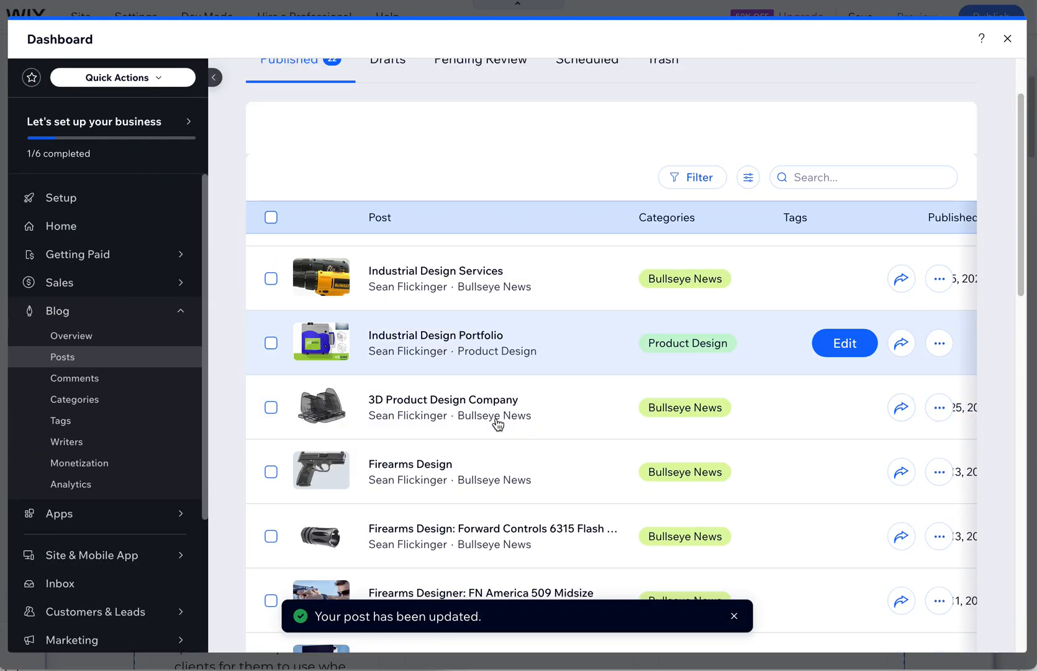
scroll(499, 425, down, 5)
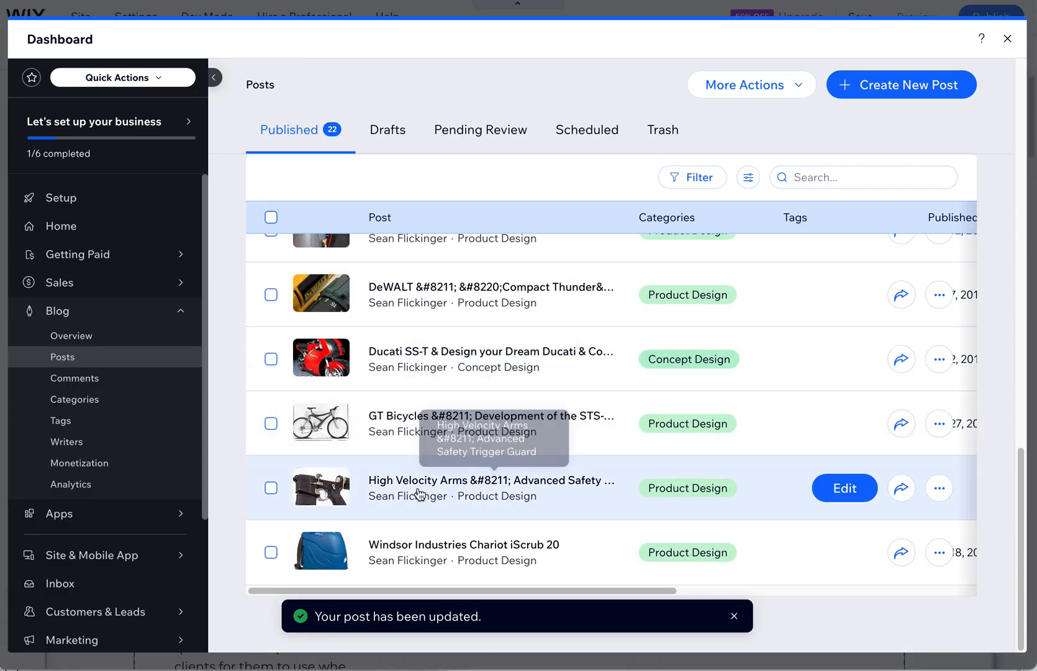
click(385, 417)
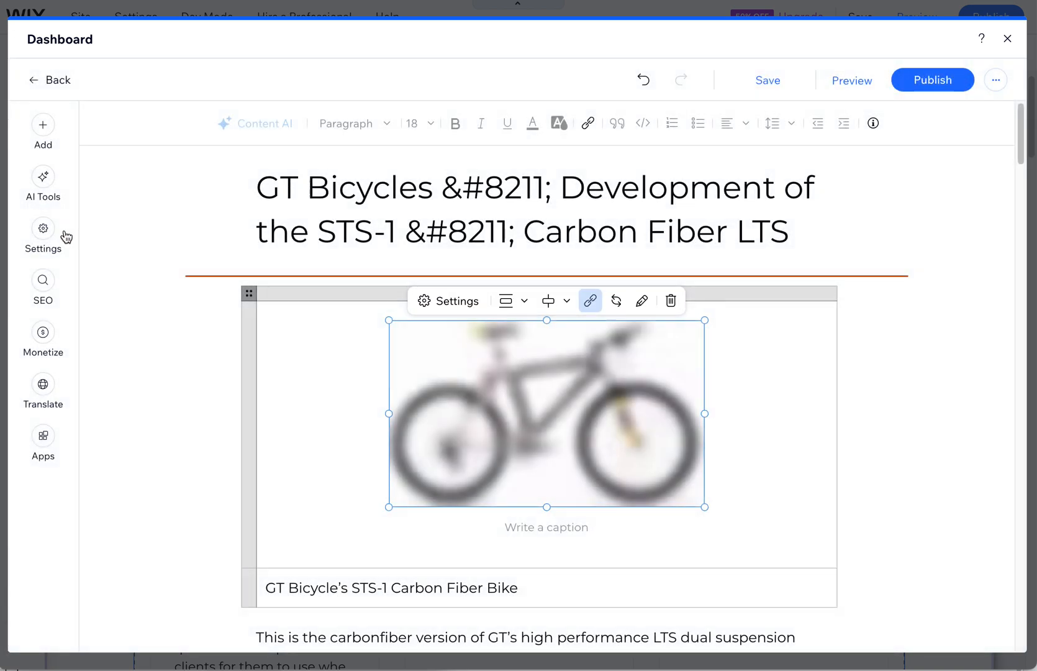
click(43, 230)
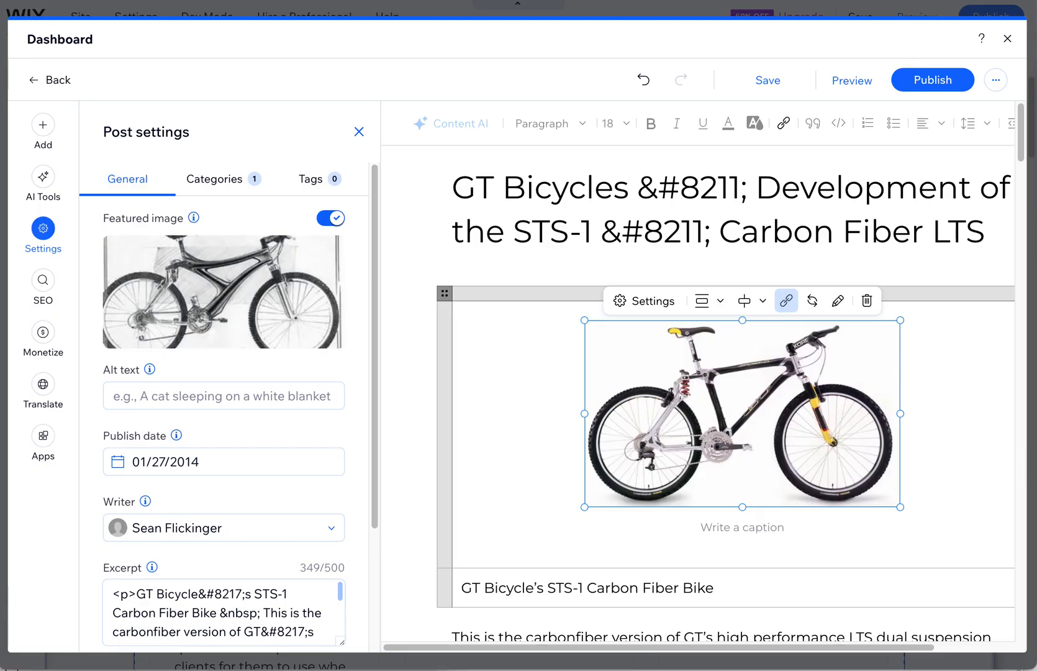
Step: Copy "GT Bicycles" from the post title, find it on the original website's main blog page and open the matching post
drag(627, 186, 456, 185)
key(super+c)
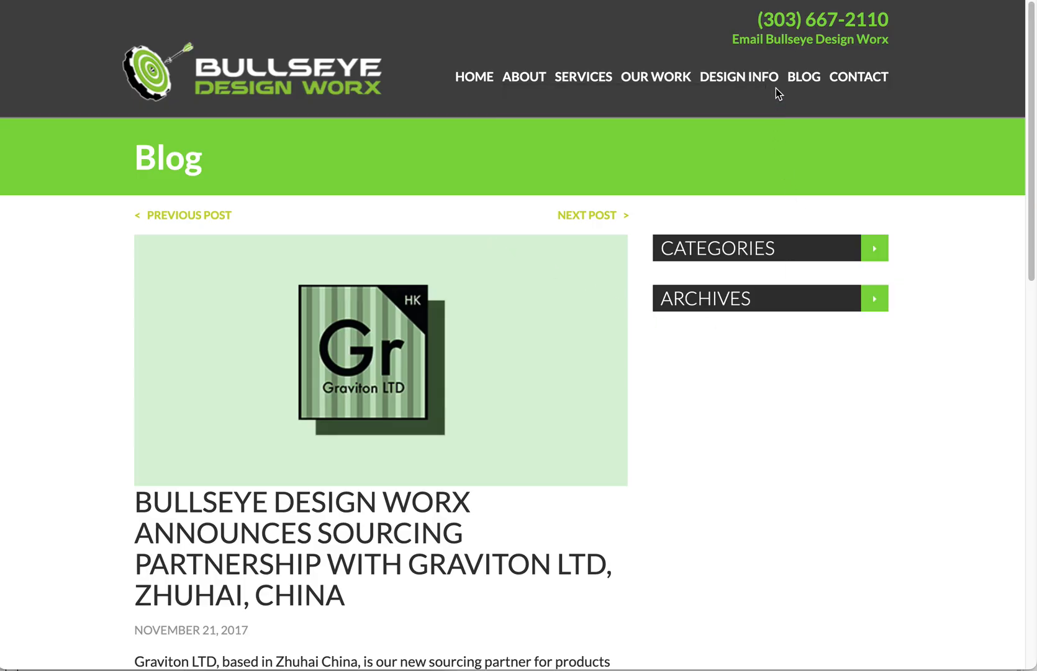
click(804, 76)
key(super+f)
key(super+v)
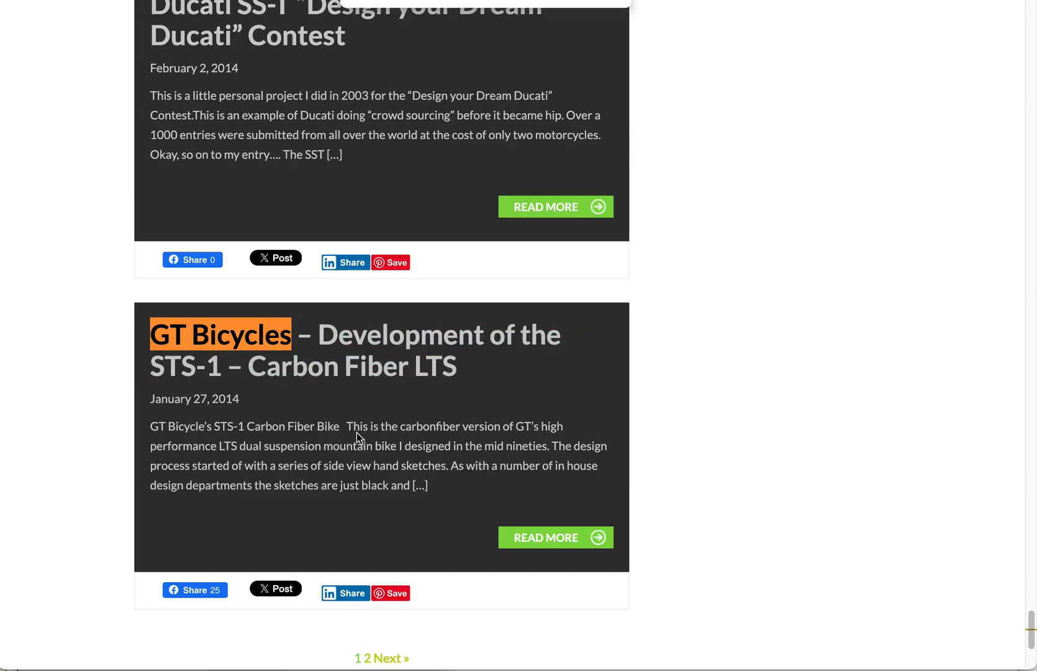
click(326, 370)
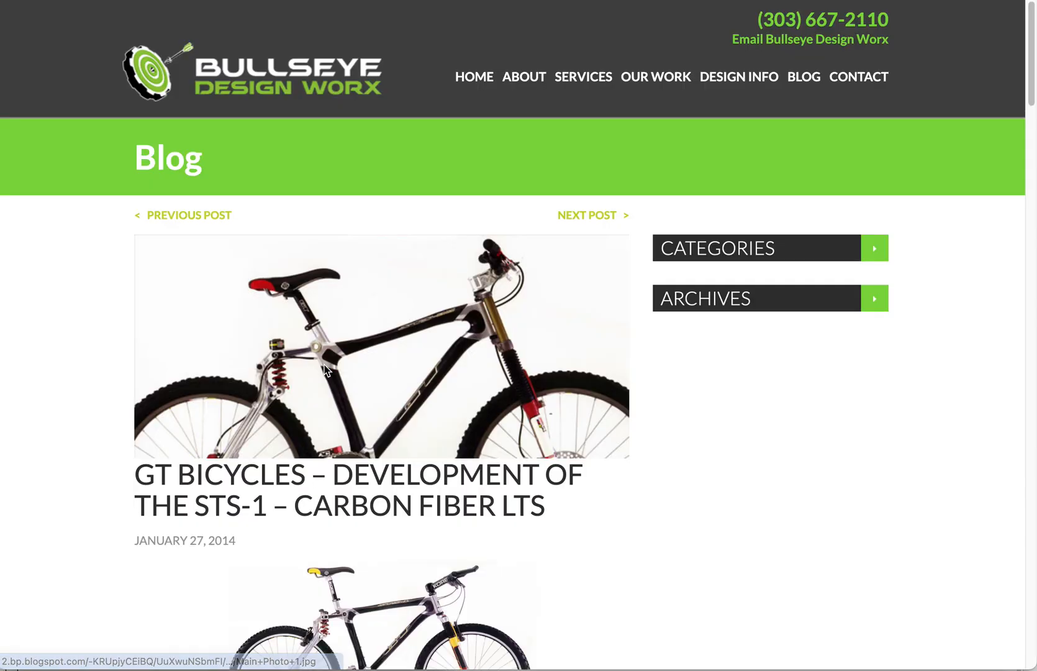
Step: Save the large bike photo above the title of the original GT Bicycles post to the desktop
drag(326, 371, 444, 371)
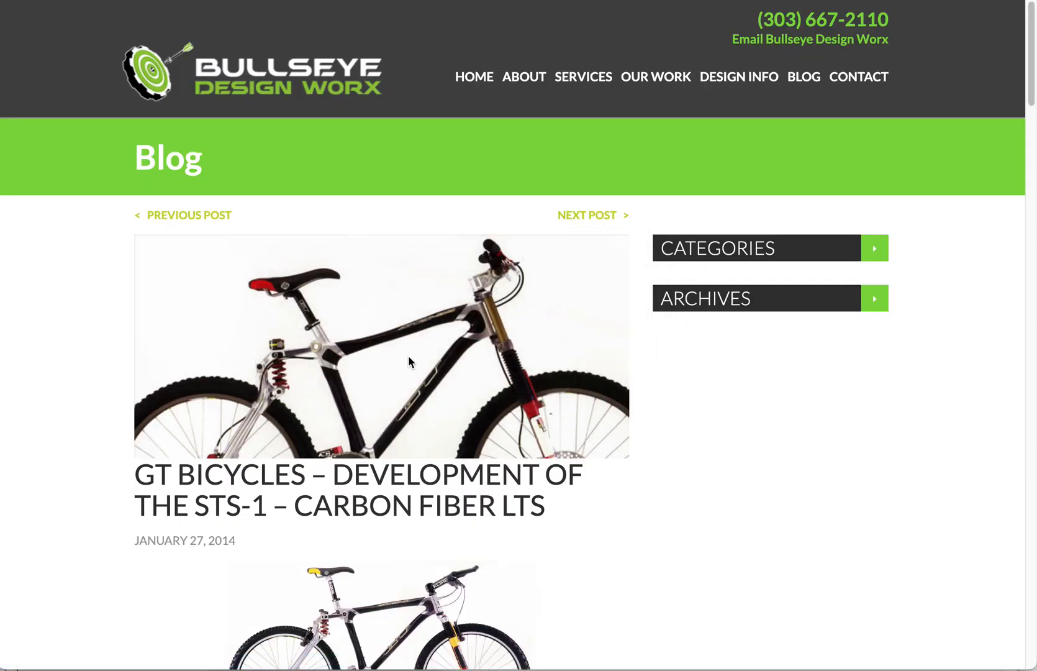
drag(355, 344, 1030, 0)
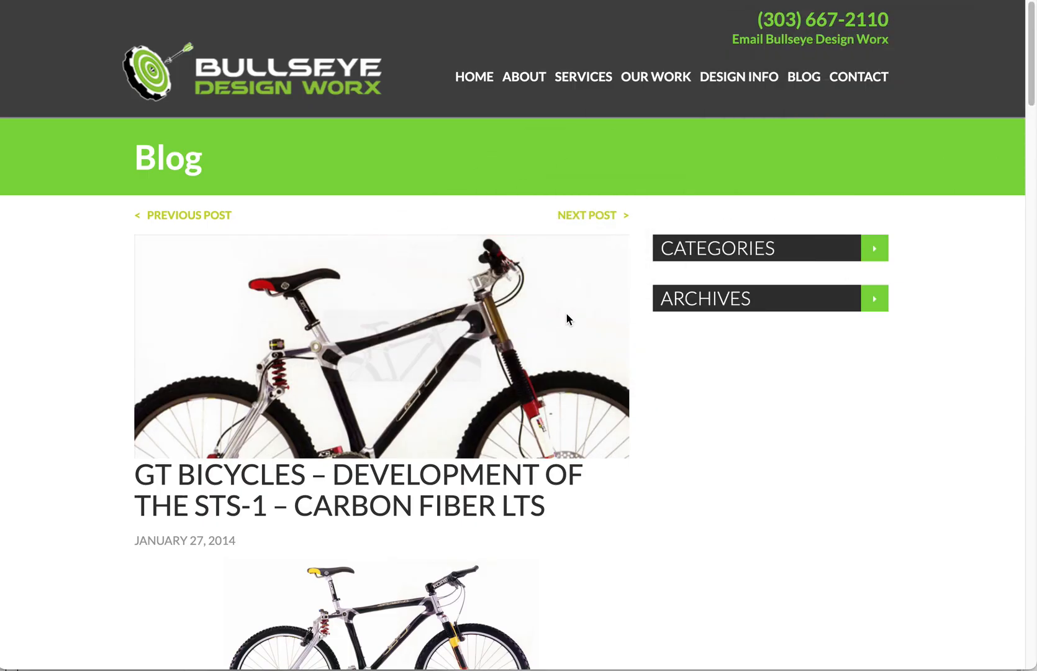
drag(486, 336, 1036, 1)
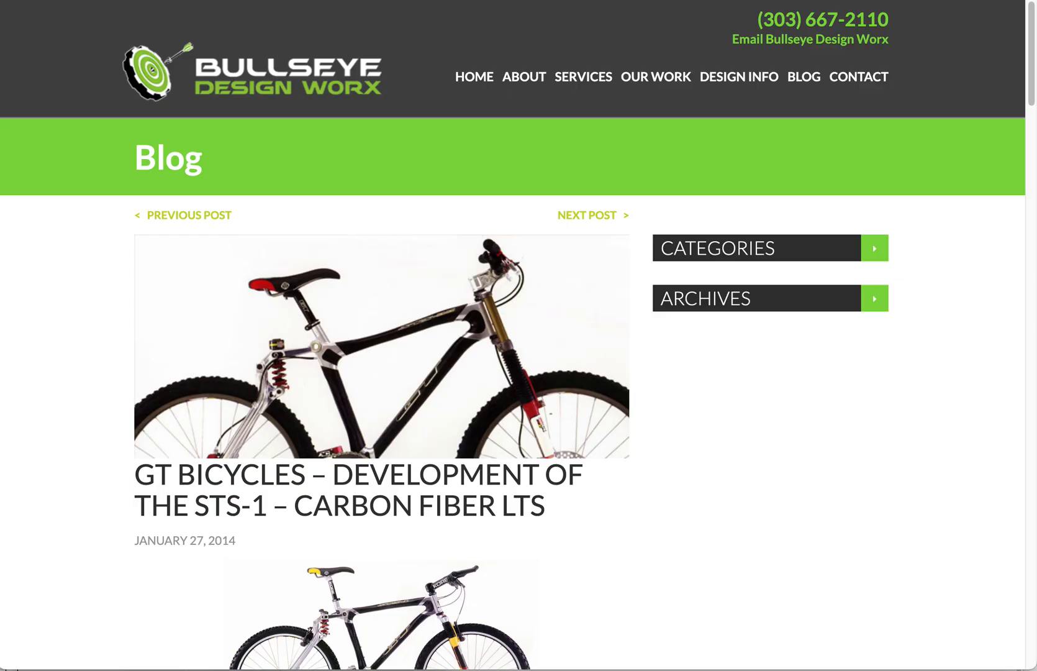
right_click(445, 365)
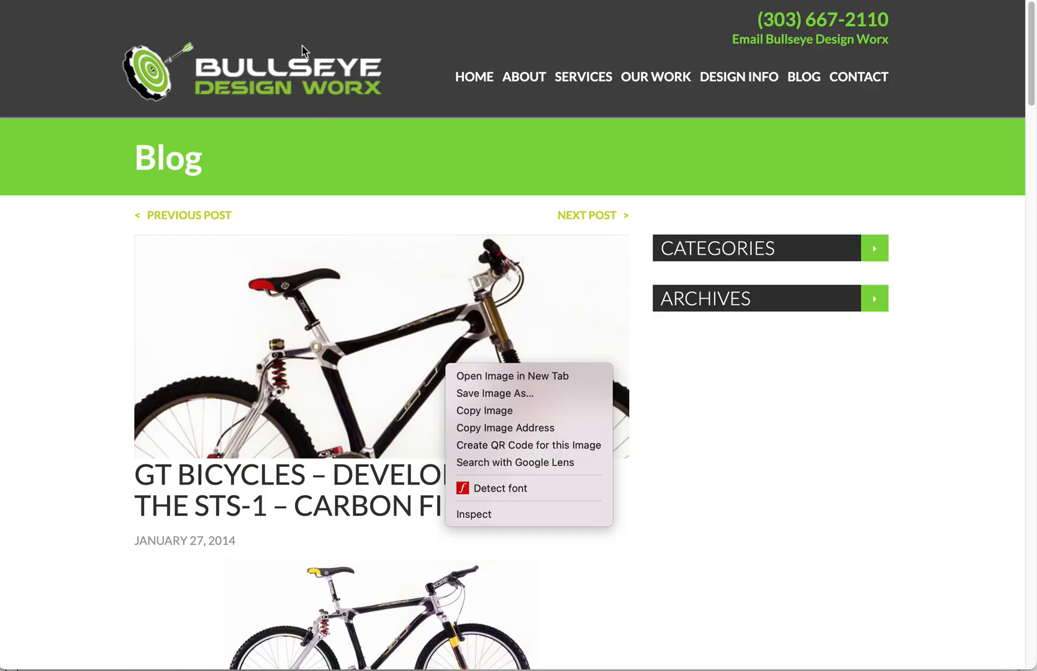
key(Escape)
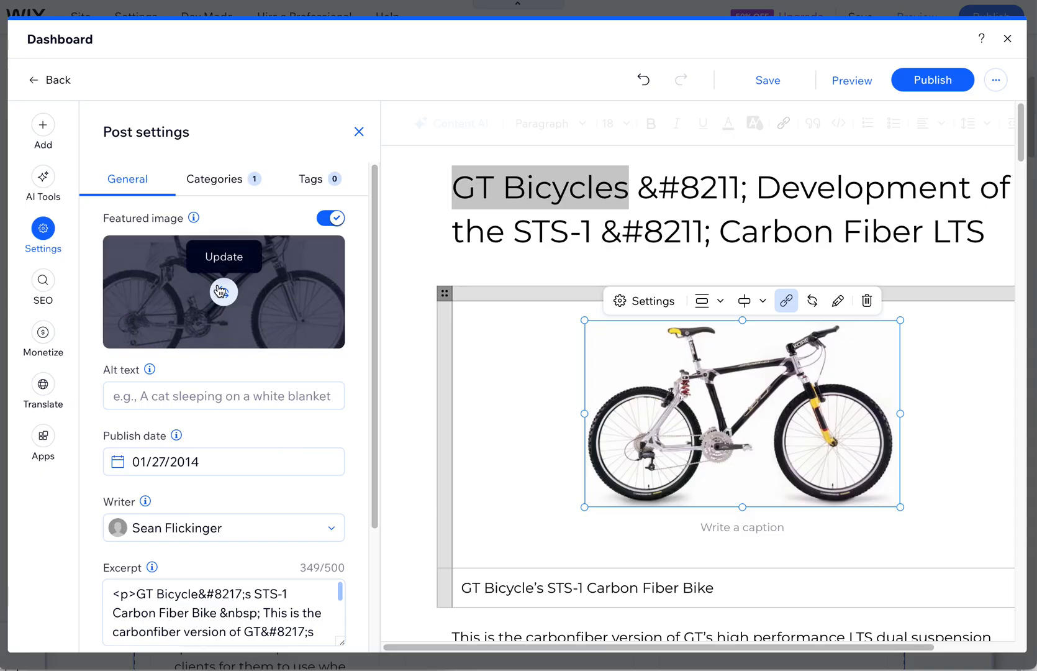
Step: Replace the GT Bicycles post's featured image in Wix by uploading bullseye-Design-Worx-gt-bike.jpg from the desktop
click(222, 293)
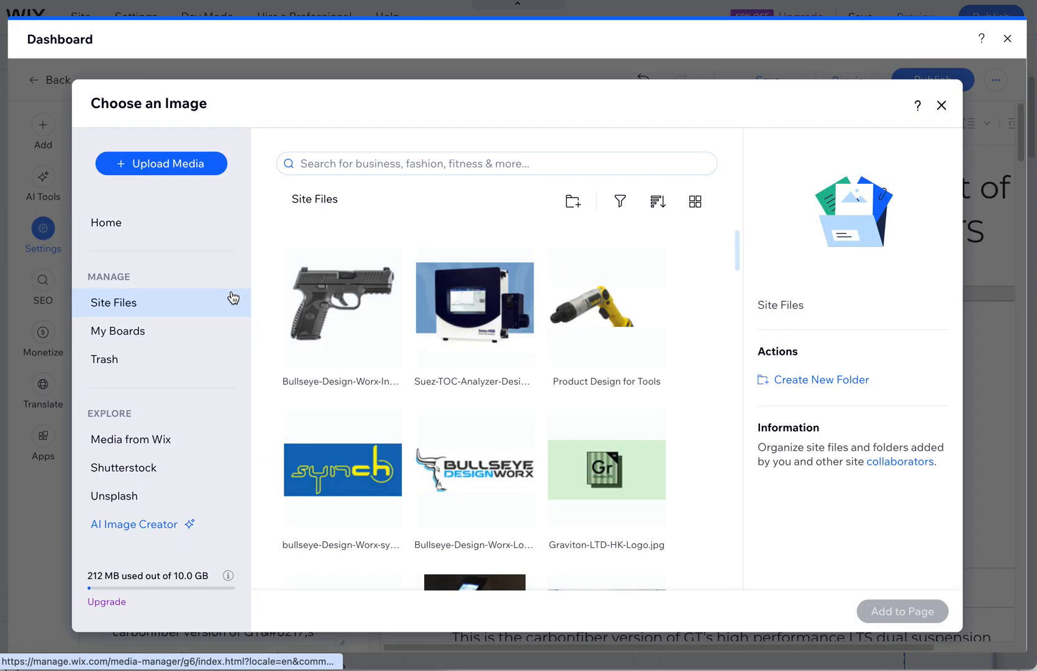
click(168, 162)
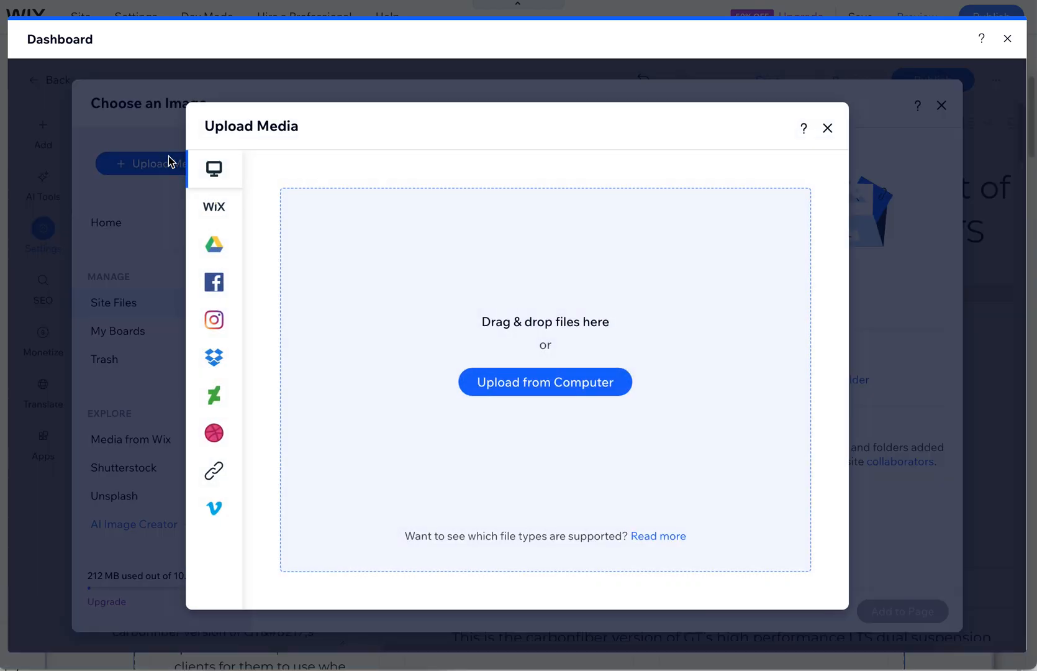
click(552, 383)
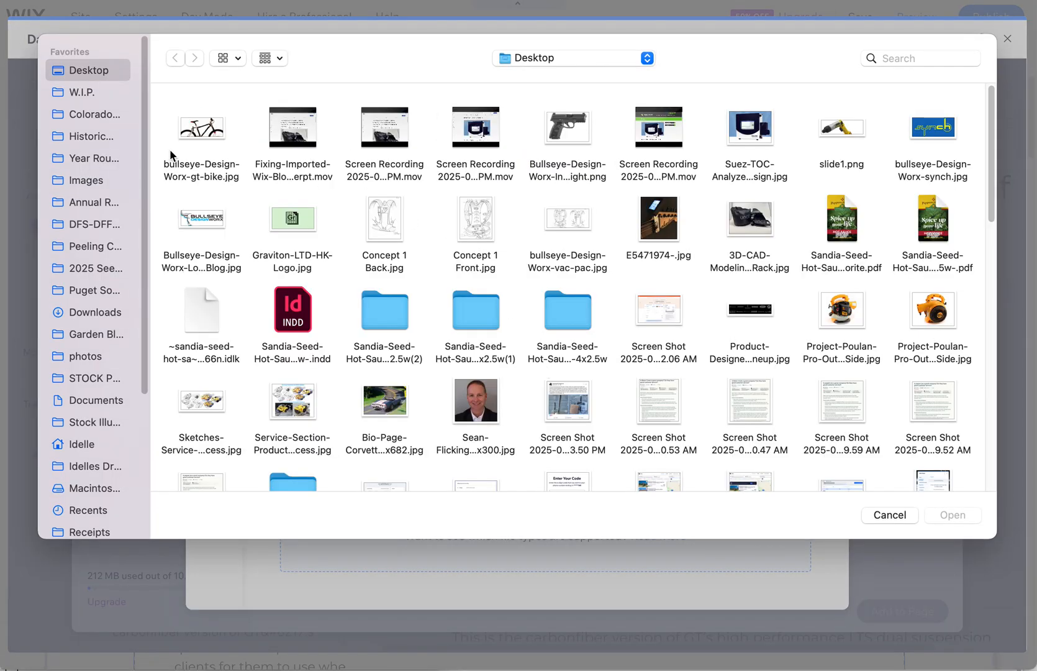
click(198, 136)
click(941, 517)
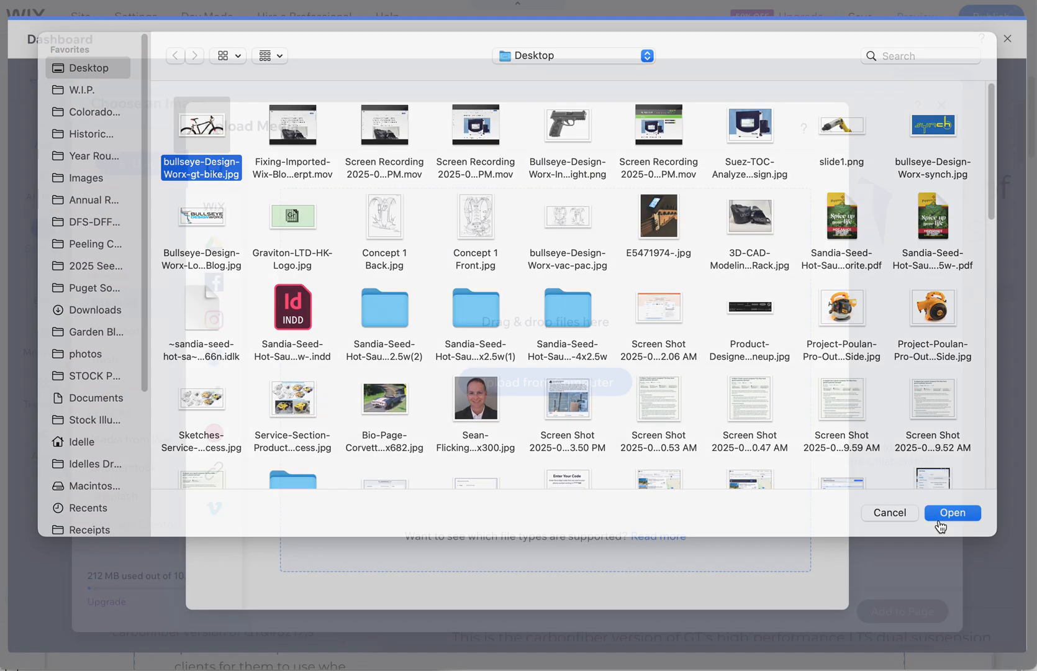